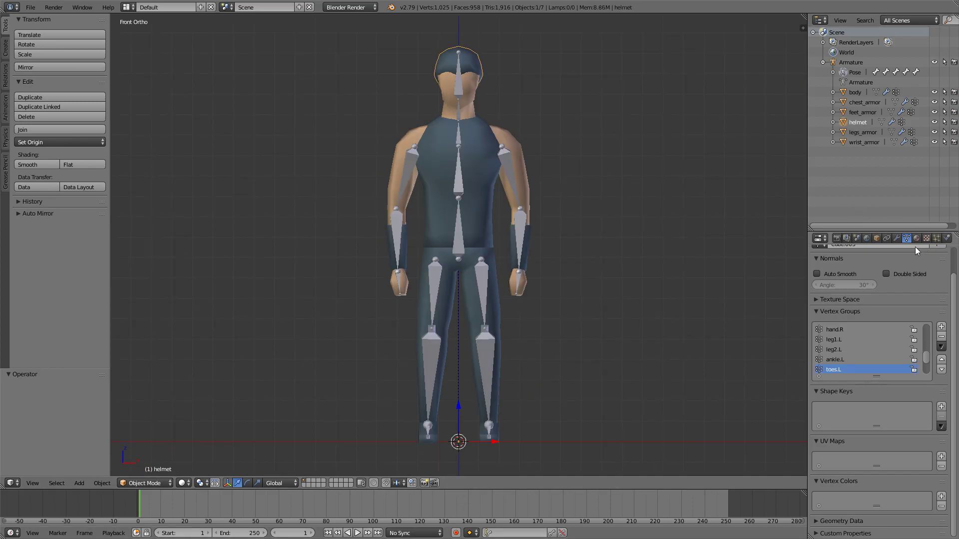
Step: Apply the Mirror modifier on the helmet, wrist armor, chest armor, legs armor and feet armor
{"action": "left_click", "coordinate": [897, 238]}
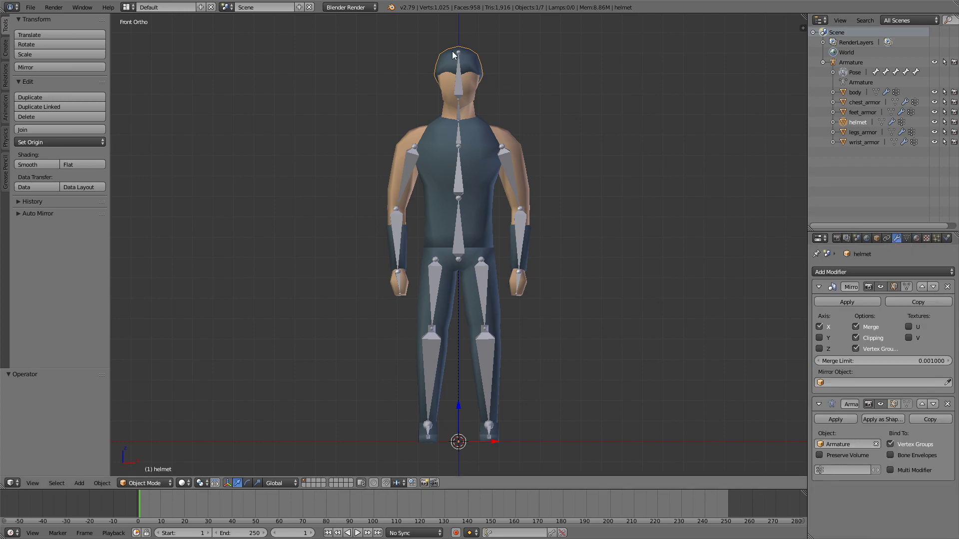
{"action": "left_click", "coordinate": [847, 303]}
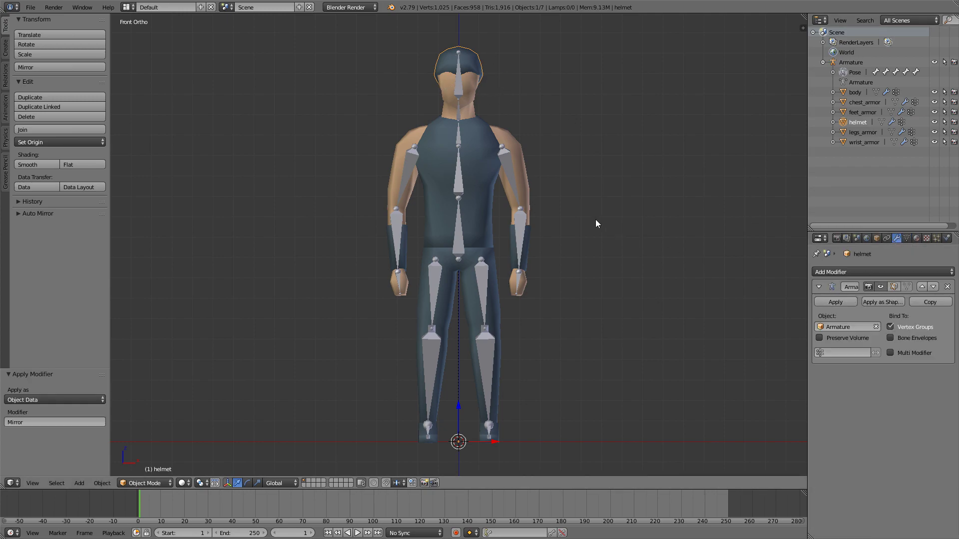
{"action": "right_click", "coordinate": [513, 245]}
{"action": "key", "text": "ctrl+Tab"}
{"action": "right_click", "coordinate": [513, 250]}
{"action": "left_click", "coordinate": [847, 302]}
{"action": "right_click", "coordinate": [476, 231]}
{"action": "left_click", "coordinate": [847, 303]}
{"action": "right_click", "coordinate": [468, 301]}
{"action": "left_click", "coordinate": [847, 302]}
{"action": "right_click", "coordinate": [477, 442]}
{"action": "left_click", "coordinate": [860, 302]}
Step: Remove the legs and Basis shape keys from the body mesh and apply its Mirror modifier
{"action": "right_click", "coordinate": [511, 141]}
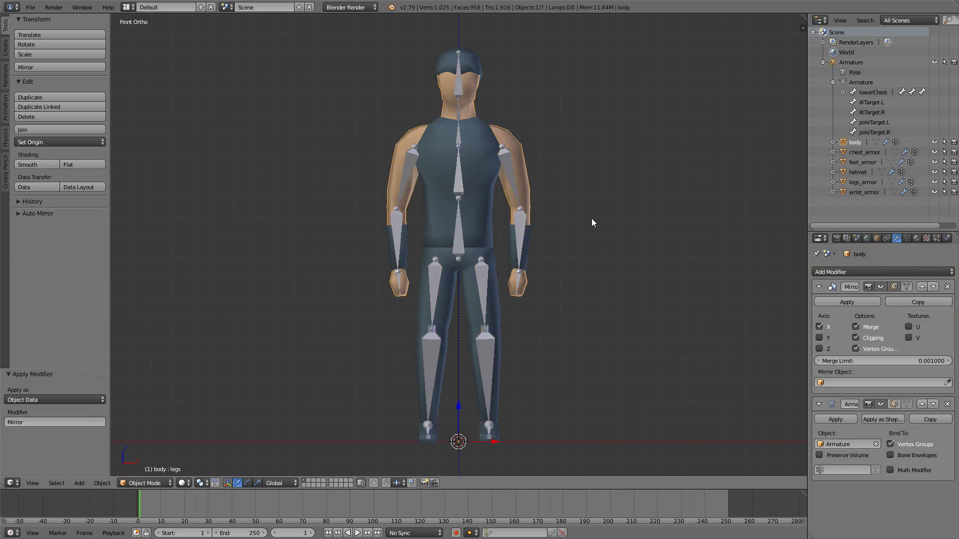
{"action": "left_click", "coordinate": [849, 302]}
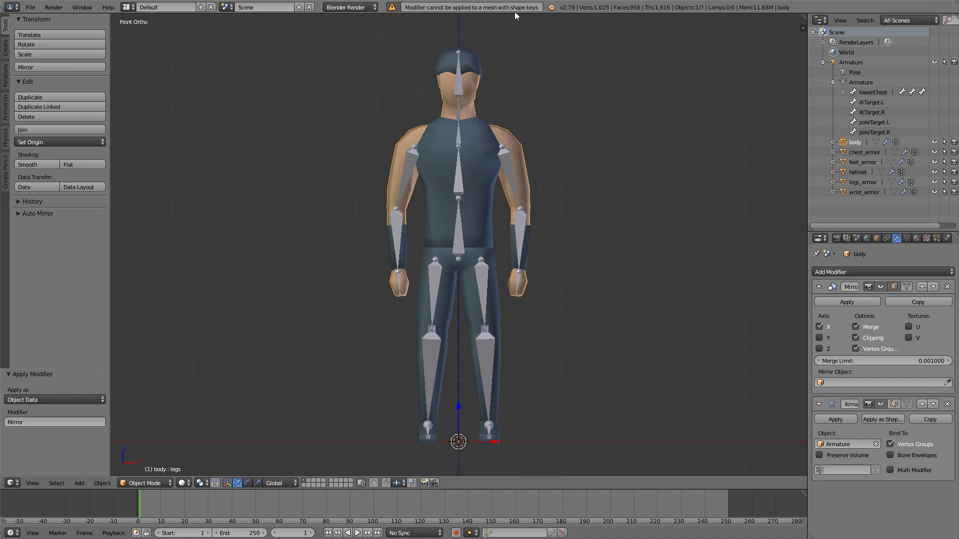
{"action": "left_click", "coordinate": [907, 238]}
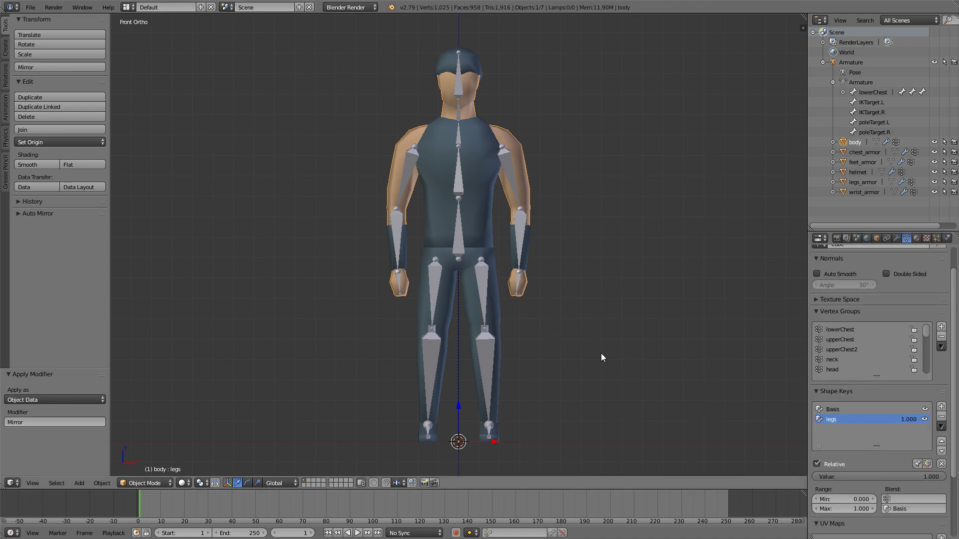
{"action": "left_click", "coordinate": [941, 418]}
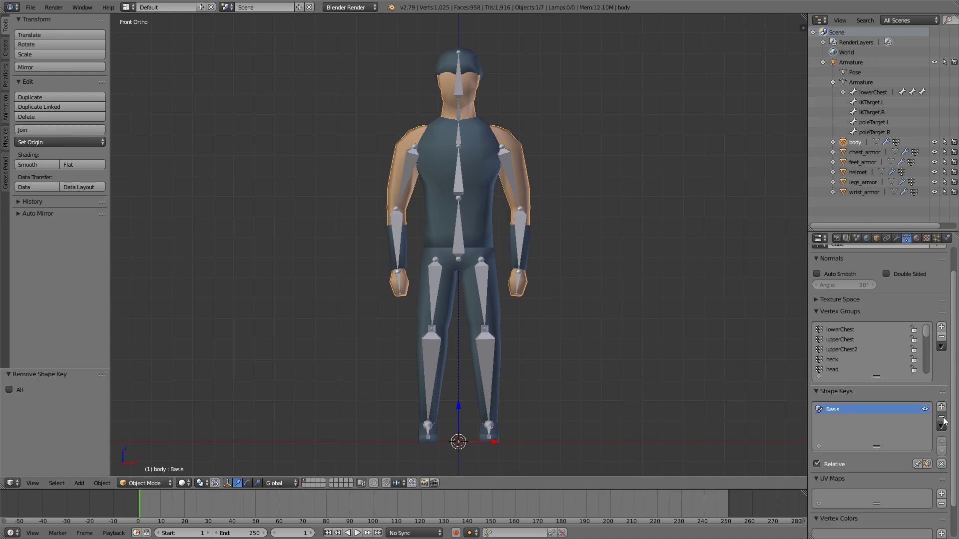
{"action": "left_click", "coordinate": [941, 417]}
{"action": "left_click", "coordinate": [896, 238]}
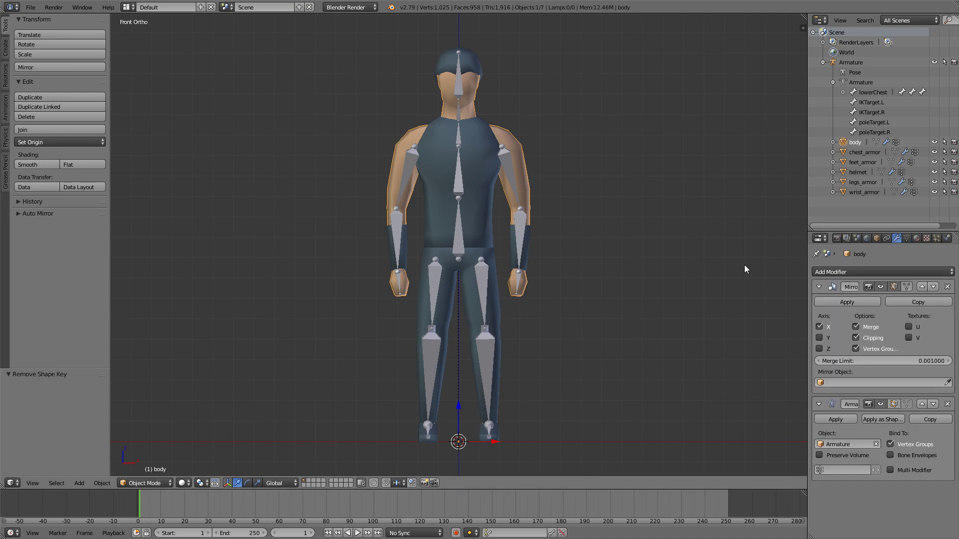
{"action": "left_click", "coordinate": [829, 301]}
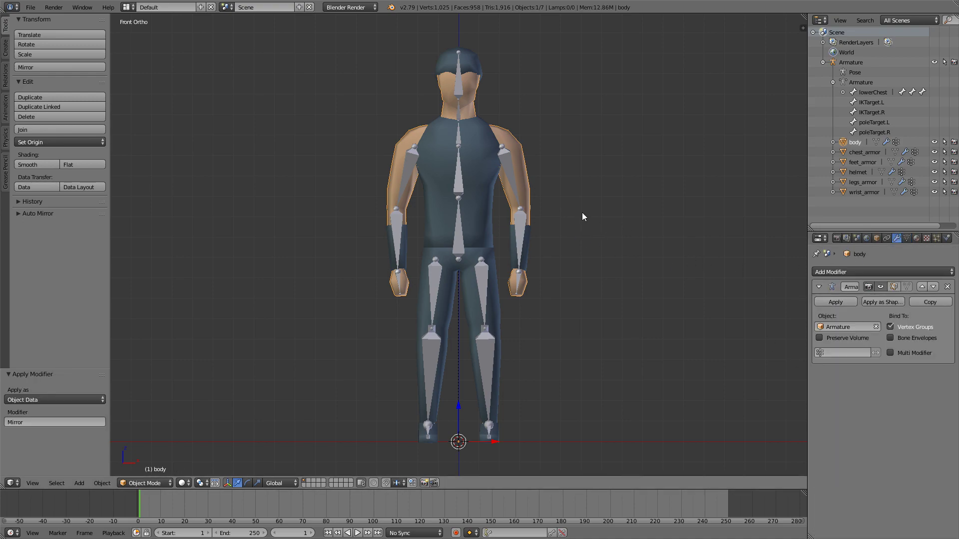
Step: Hide all armor pieces and the armature, leaving only the body mesh shown and selected
{"action": "right_click", "coordinate": [472, 135]}
{"action": "left_click", "coordinate": [859, 164], "text": "ctrl"}
{"action": "left_click", "coordinate": [859, 173], "text": "ctrl"}
{"action": "left_click", "coordinate": [859, 183], "text": "ctrl"}
{"action": "left_click", "coordinate": [859, 192], "text": "ctrl"}
{"action": "key", "text": "h"}
{"action": "right_click", "coordinate": [459, 159]}
{"action": "key", "text": "h"}
{"action": "right_click", "coordinate": [501, 170]}
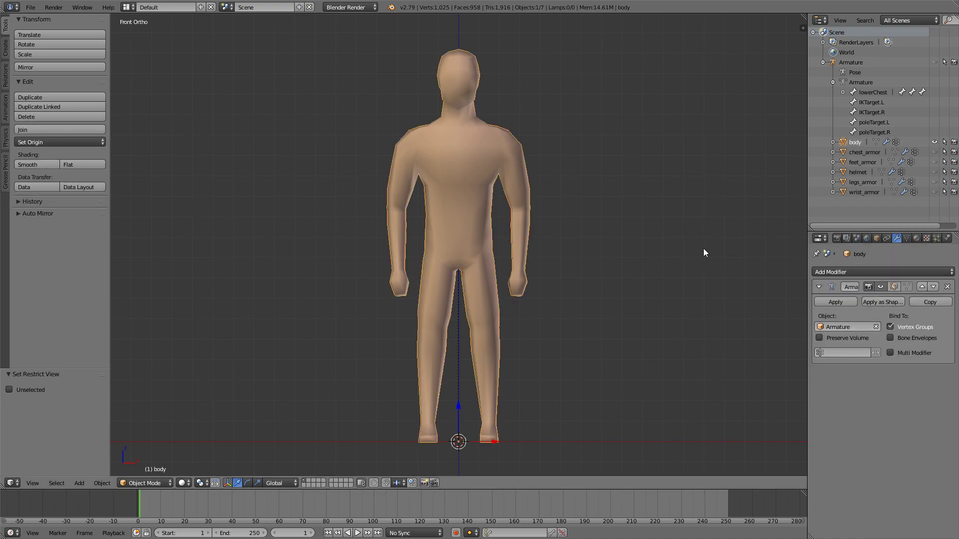
Step: Switch the body mesh to face selection mode in Edit Mode, then return to Object Mode
{"action": "key", "text": "Tab"}
{"action": "right_click", "coordinate": [478, 270]}
{"action": "key", "text": "ctrl+Tab"}
{"action": "left_click", "coordinate": [450, 296]}
{"action": "right_click", "coordinate": [473, 273]}
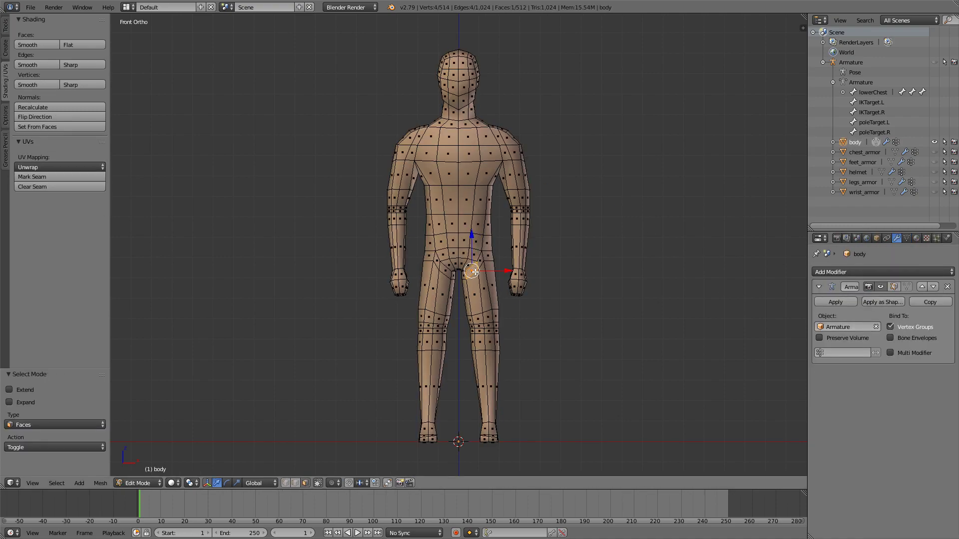
{"action": "key", "text": "ctrl+l"}
{"action": "key", "text": "Tab"}
Step: Add a Basis shape key and a second shape key named legs to the body mesh
{"action": "left_click", "coordinate": [907, 238]}
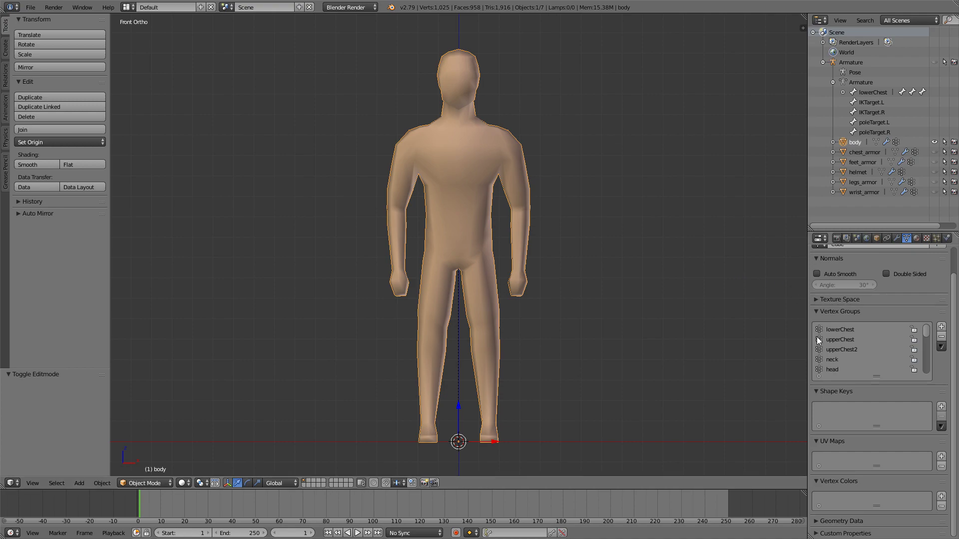
{"action": "left_click", "coordinate": [941, 406]}
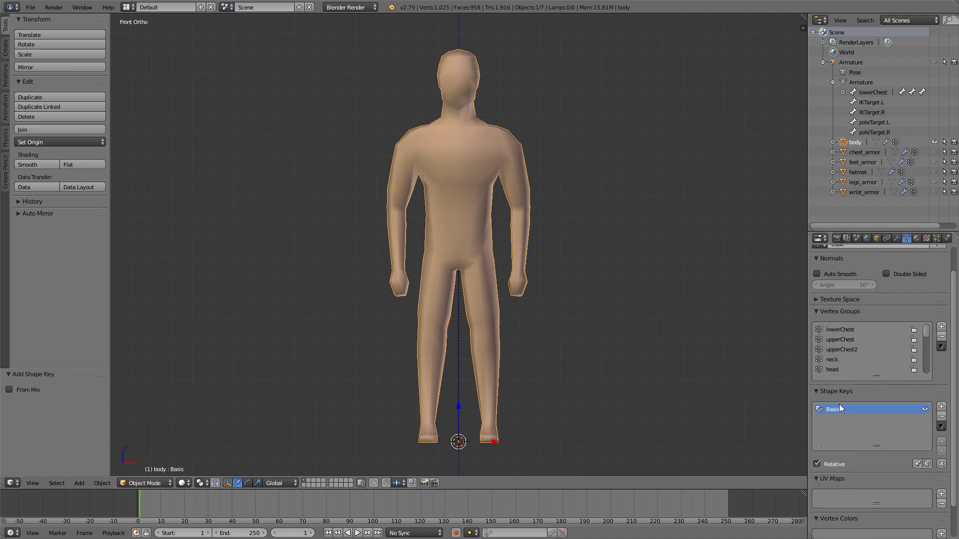
{"action": "left_click", "coordinate": [943, 407]}
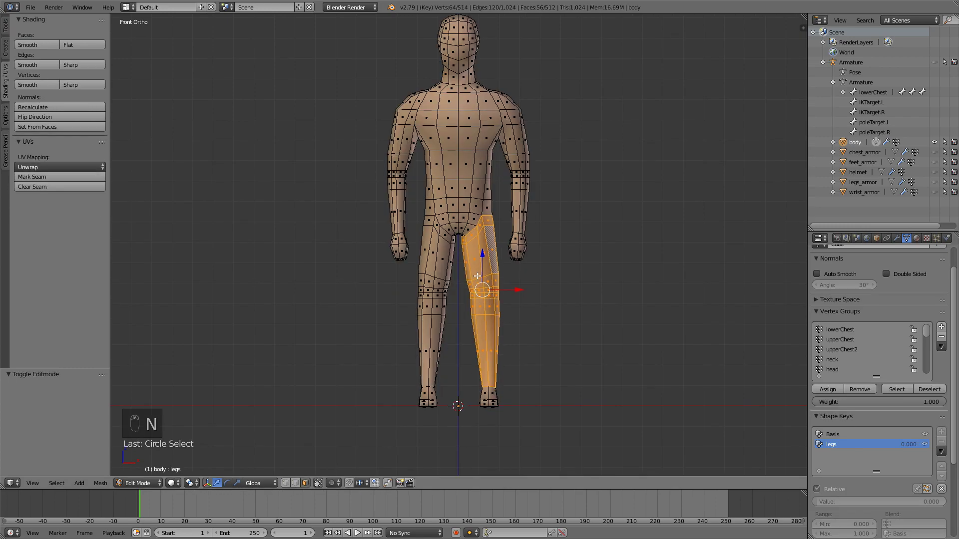
Step: With snapping enabled, scale the selected faces of the character's left leg to 0.7 in X and Y, locking Z
{"action": "key", "text": "shift+Tab"}
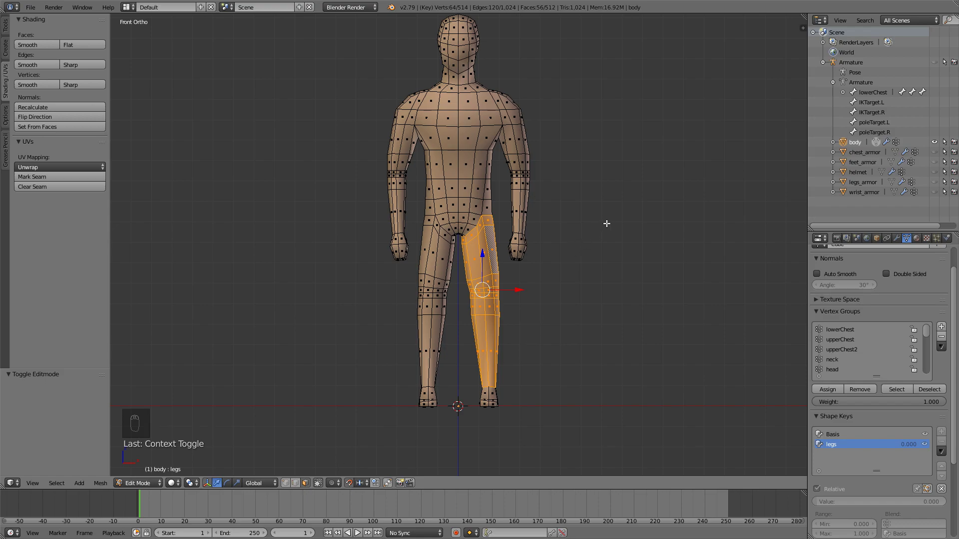
{"action": "key", "text": "s"}
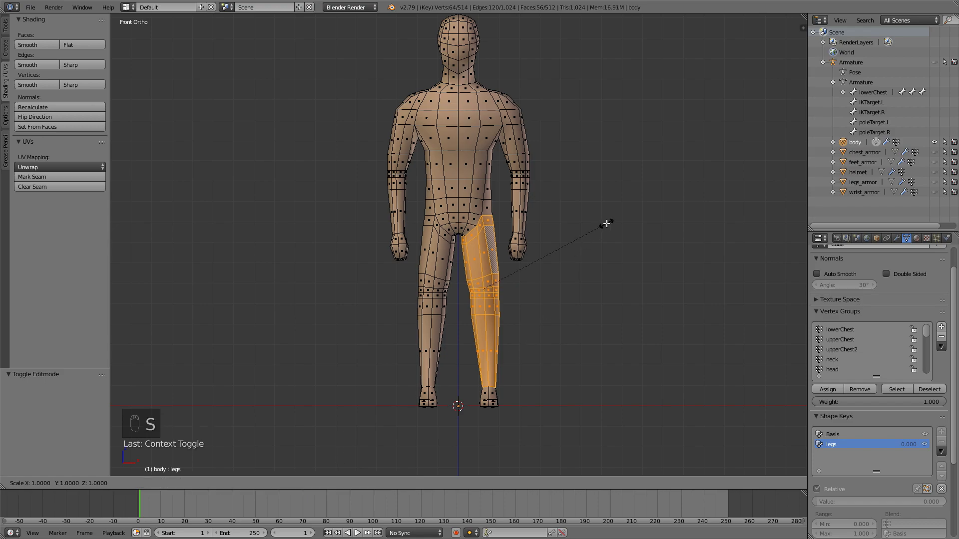
{"action": "key", "text": "shift+z"}
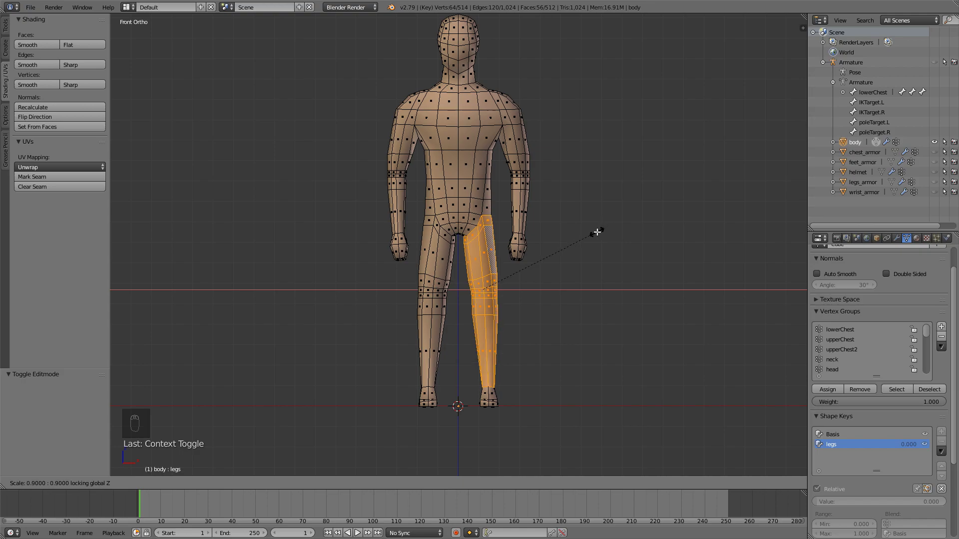
{"action": "right_click", "coordinate": [597, 232]}
{"action": "key", "text": "s"}
{"action": "key", "text": "shift+z"}
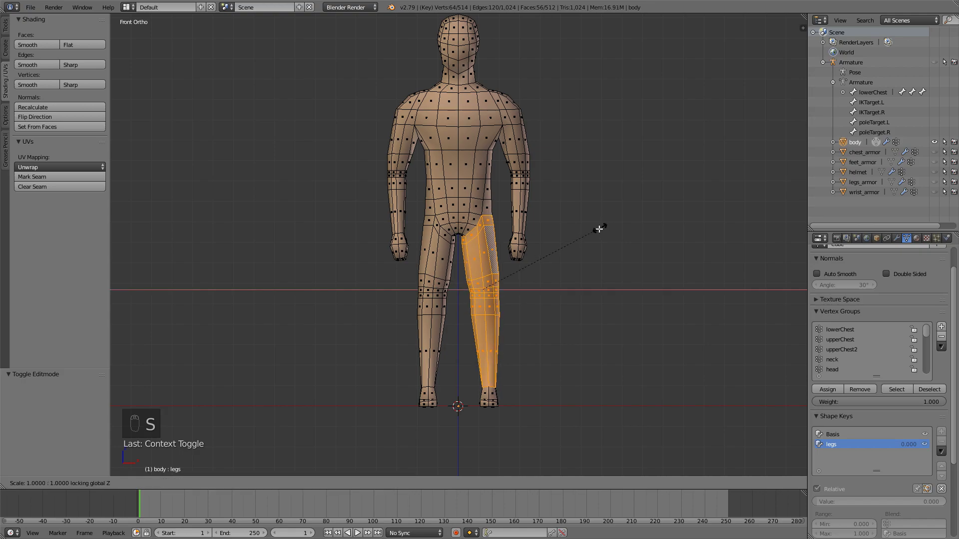
{"action": "left_click", "coordinate": [575, 254]}
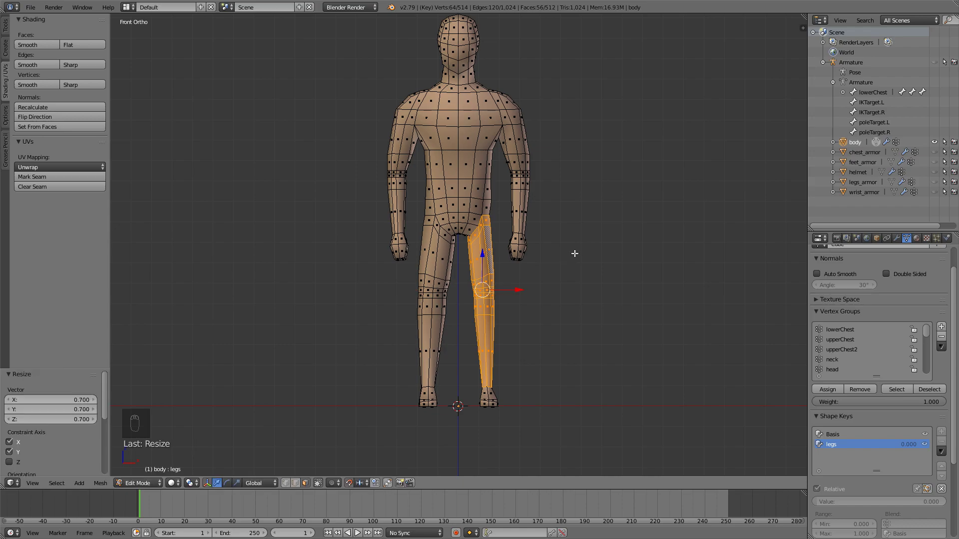
Step: Select all faces of the character's right leg through the mesh and scale them down in X and Y, matching the left leg
{"action": "right_click", "coordinate": [430, 254]}
{"action": "key", "text": "c"}
{"action": "left_click_drag", "start_coordinate": [457, 248], "coordinate": [430, 235]}
{"action": "right_click", "coordinate": [430, 236]}
{"action": "key", "text": "z"}
{"action": "key", "text": "c"}
{"action": "right_click", "coordinate": [452, 218]}
{"action": "right_click", "coordinate": [446, 231]}
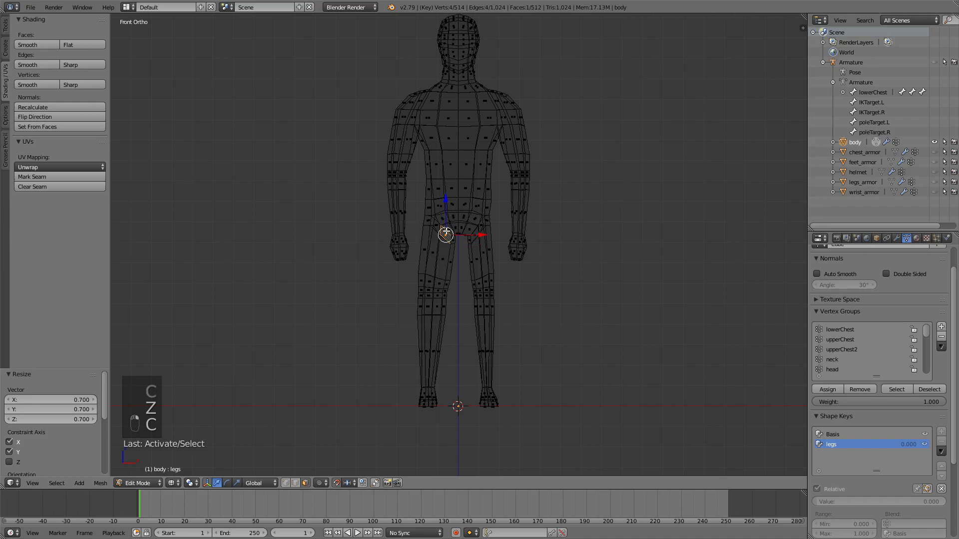
{"action": "key", "text": "c"}
{"action": "mouse_move", "coordinate": [431, 227]}
{"action": "left_mouse_down"}
{"action": "mouse_move", "coordinate": [445, 246]}
{"action": "mouse_move", "coordinate": [430, 266]}
{"action": "mouse_move", "coordinate": [422, 347]}
{"action": "mouse_move", "coordinate": [441, 353]}
{"action": "left_mouse_up"}
{"action": "right_click", "coordinate": [441, 353]}
{"action": "key", "text": "z"}
{"action": "key", "text": "s"}
{"action": "key", "text": "shift+z"}
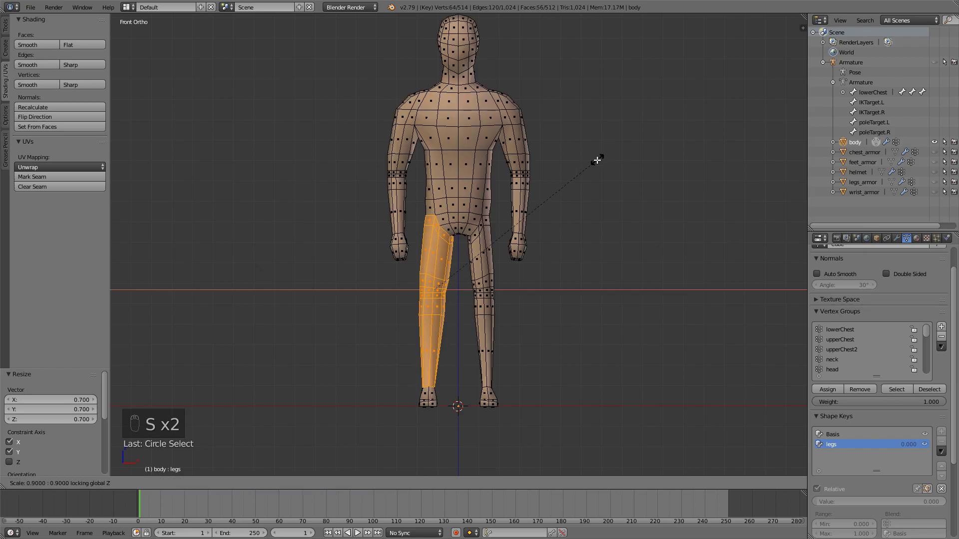
{"action": "left_click", "coordinate": [559, 190]}
Step: Return to Object Mode and set the value of the legs shape key to 1.000
{"action": "key", "text": "Tab"}
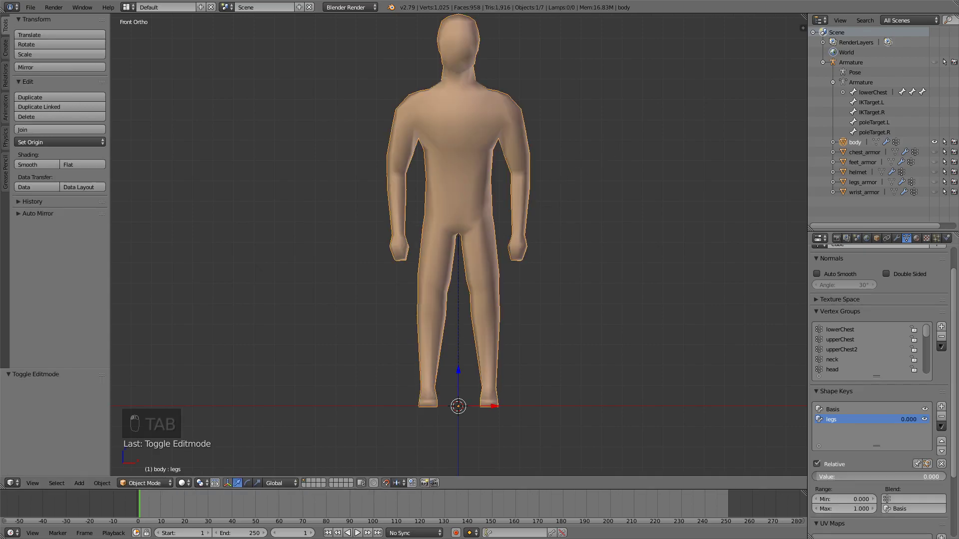
{"action": "left_click_drag", "start_coordinate": [849, 477], "coordinate": [945, 479]}
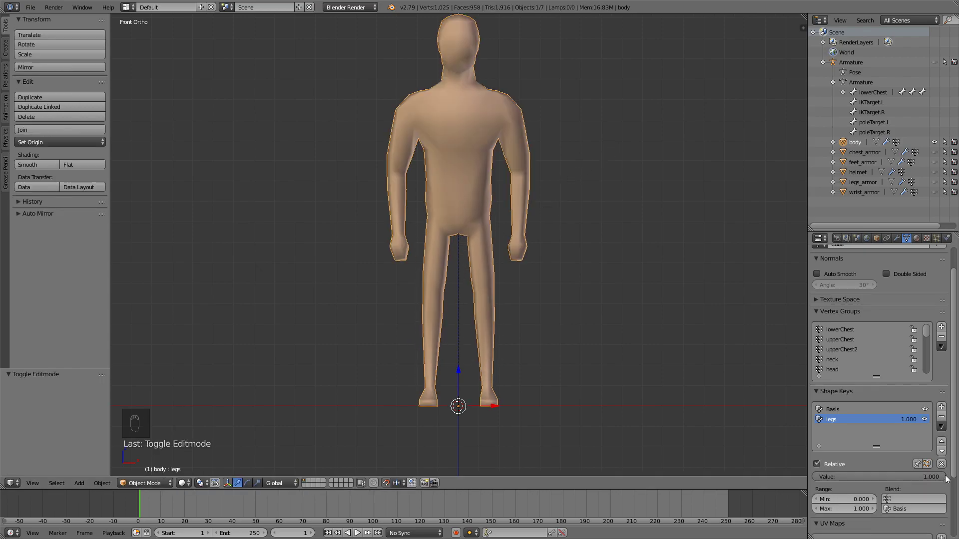
Step: Select the ring of vertices around the hips and scale it to 1.054 in X and Y with snapping off, locking Z
{"action": "key", "text": "Tab"}
{"action": "scroll", "coordinate": [492, 209], "scroll_direction": "up", "scroll_amount": 2}
{"action": "right_click", "coordinate": [501, 204]}
{"action": "key", "text": "ctrl+Tab"}
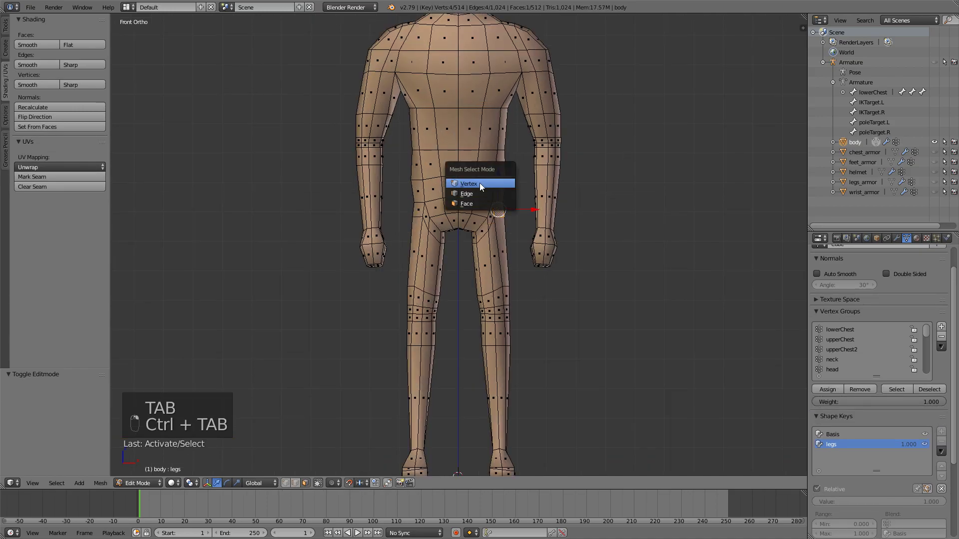
{"action": "left_click", "coordinate": [497, 184]}
{"action": "key", "text": "z"}
{"action": "key", "text": "c"}
{"action": "left_click_drag", "start_coordinate": [493, 197], "coordinate": [404, 198]}
{"action": "right_click", "coordinate": [404, 198]}
{"action": "key", "text": "z"}
{"action": "key", "text": "s"}
{"action": "key", "text": "shift+z"}
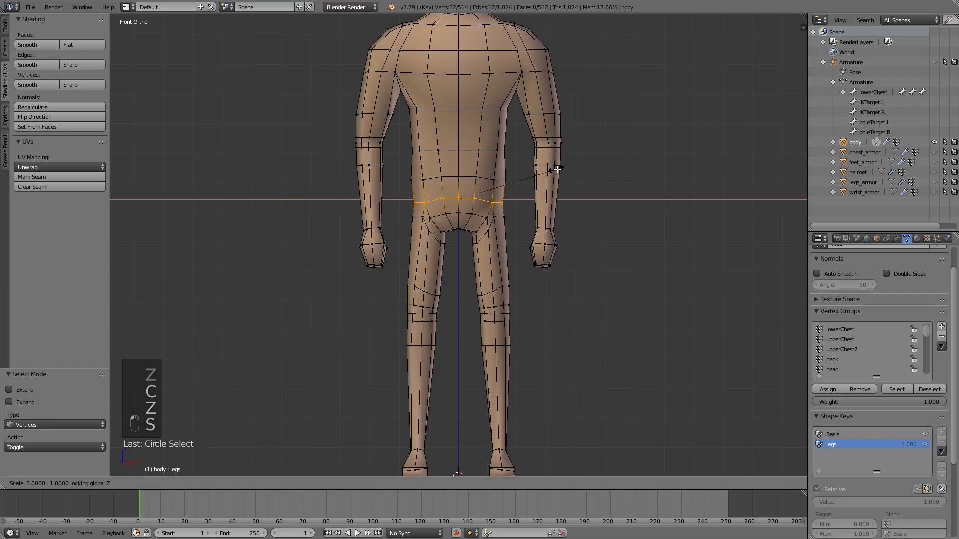
{"action": "right_click", "coordinate": [564, 171]}
{"action": "key", "text": "shift+Tab"}
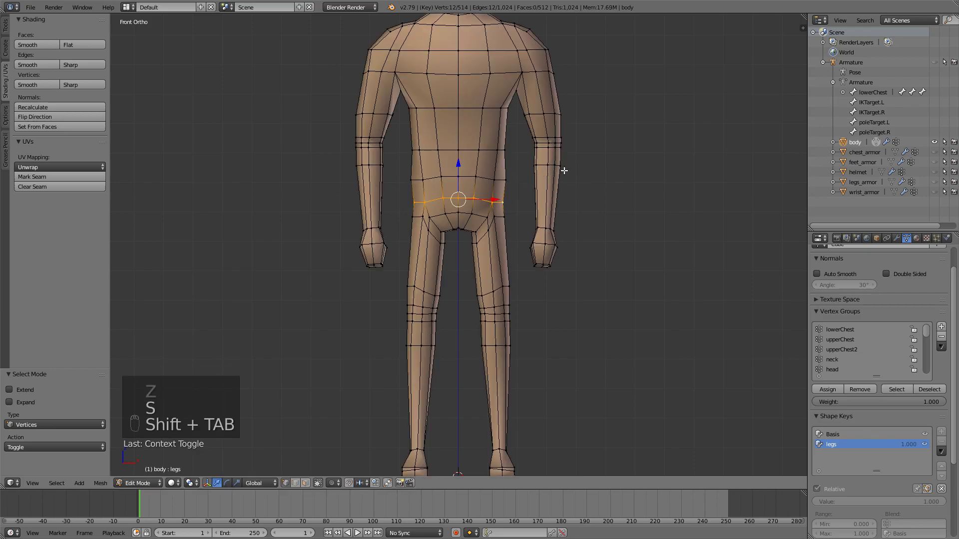
{"action": "key", "text": "s"}
{"action": "key", "text": "shift+z"}
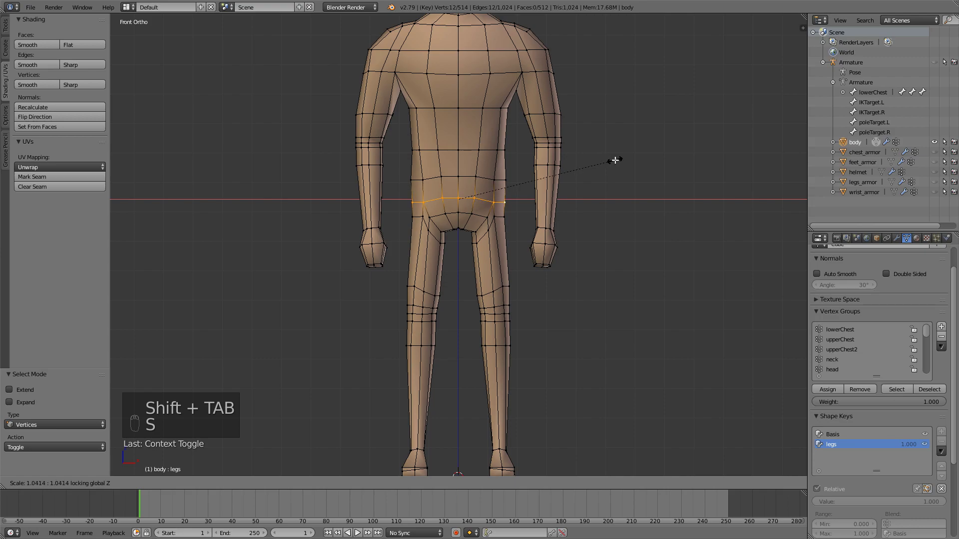
{"action": "left_click", "coordinate": [617, 161]}
Step: Select the three rear vertices at hip height and move them along the Y axis to reshape the buttocks
{"action": "middle_click_drag", "start_coordinate": [617, 160], "coordinate": [519, 175]}
{"action": "scroll", "coordinate": [573, 192], "scroll_direction": "up", "scroll_amount": 3}
{"action": "right_click", "coordinate": [599, 177]}
{"action": "key", "text": "z"}
{"action": "key", "text": "c"}
{"action": "left_click", "coordinate": [583, 177]}
{"action": "right_click", "coordinate": [587, 177]}
{"action": "key", "text": "z"}
{"action": "key", "text": "g"}
{"action": "key", "text": "y"}
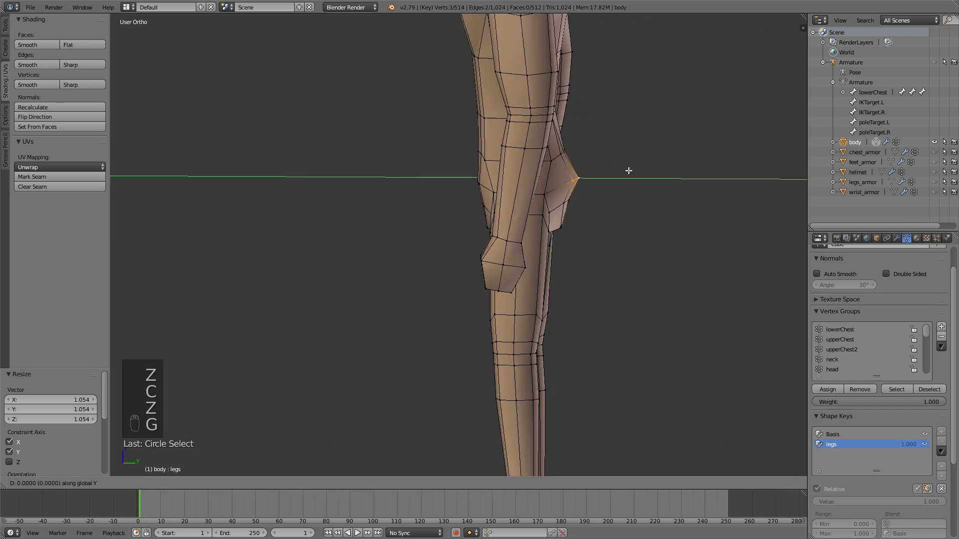
{"action": "left_click", "coordinate": [624, 171]}
Step: Select the vertices at the lower back edge of the buttocks through the mesh
{"action": "middle_click_drag", "start_coordinate": [570, 211], "coordinate": [560, 194]}
{"action": "right_click", "coordinate": [560, 218]}
{"action": "key", "text": "z"}
{"action": "key", "text": "c"}
{"action": "left_click", "coordinate": [561, 220]}
{"action": "right_click", "coordinate": [561, 220]}
{"action": "key", "text": "z"}
Step: Leave Edit Mode, set the legs shape key value to 0.000 and unhide all objects
{"action": "scroll", "coordinate": [599, 242], "scroll_direction": "down", "scroll_amount": 5}
{"action": "scroll", "coordinate": [654, 268], "scroll_direction": "down", "scroll_amount": 3}
{"action": "middle_click_drag", "start_coordinate": [654, 268], "coordinate": [548, 285]}
{"action": "key", "text": "Tab"}
{"action": "left_click_drag", "start_coordinate": [939, 477], "coordinate": [817, 477]}
{"action": "middle_click_drag", "start_coordinate": [661, 370], "coordinate": [717, 355]}
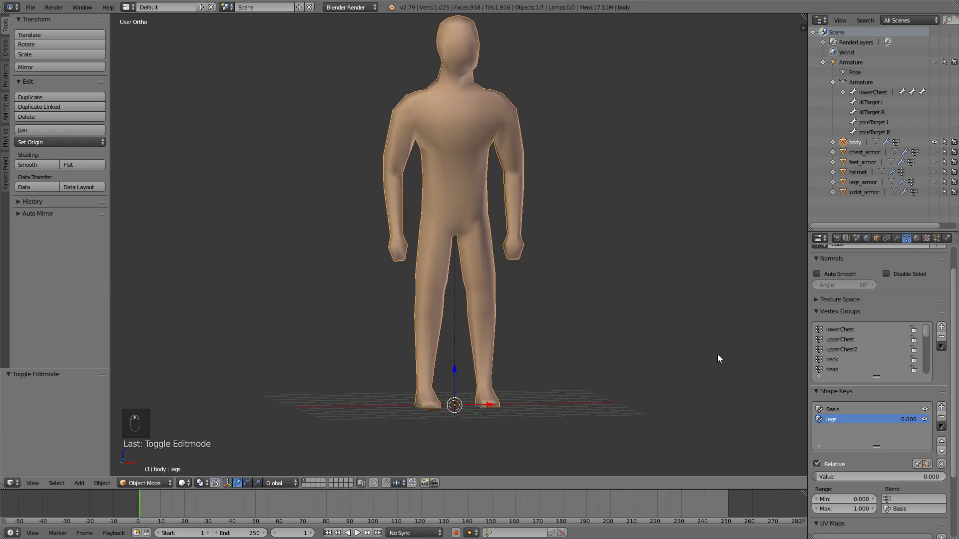
{"action": "key", "text": "alt+h"}
Step: Check the body's legs shape key with the chest armor temporarily hidden
{"action": "left_click", "coordinate": [475, 113]}
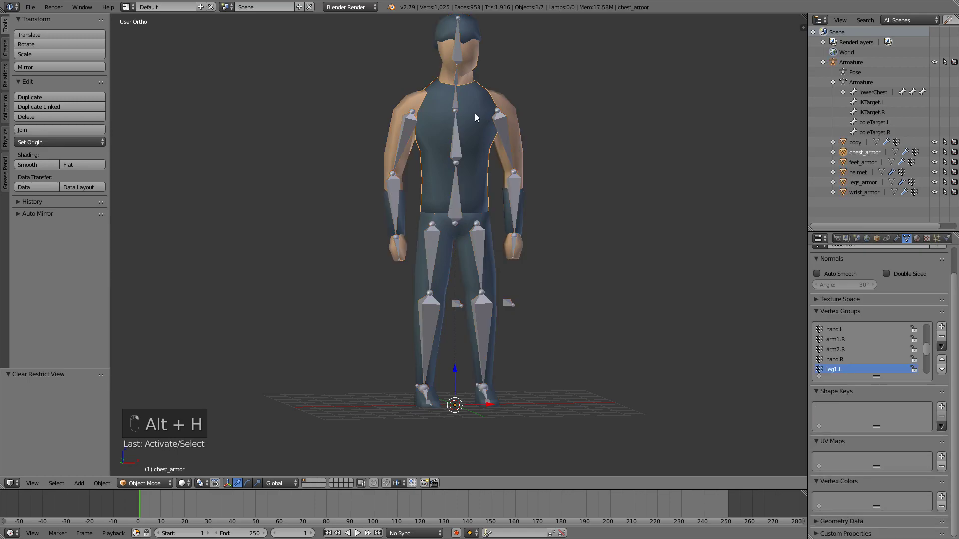
{"action": "key", "text": "h"}
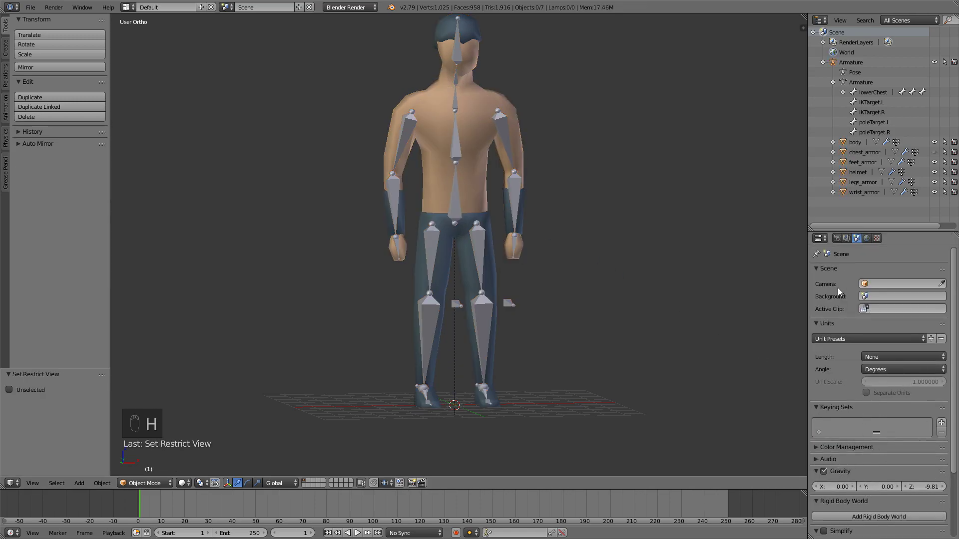
{"action": "left_click", "coordinate": [501, 166]}
{"action": "left_click_drag", "start_coordinate": [850, 478], "coordinate": [819, 477]}
{"action": "key", "text": "alt+h"}
Step: Set the origins of the chest armor, helmet, wrist armor, legs armor and feet armor to Center of Mass (Surface)
{"action": "key", "text": "a"}
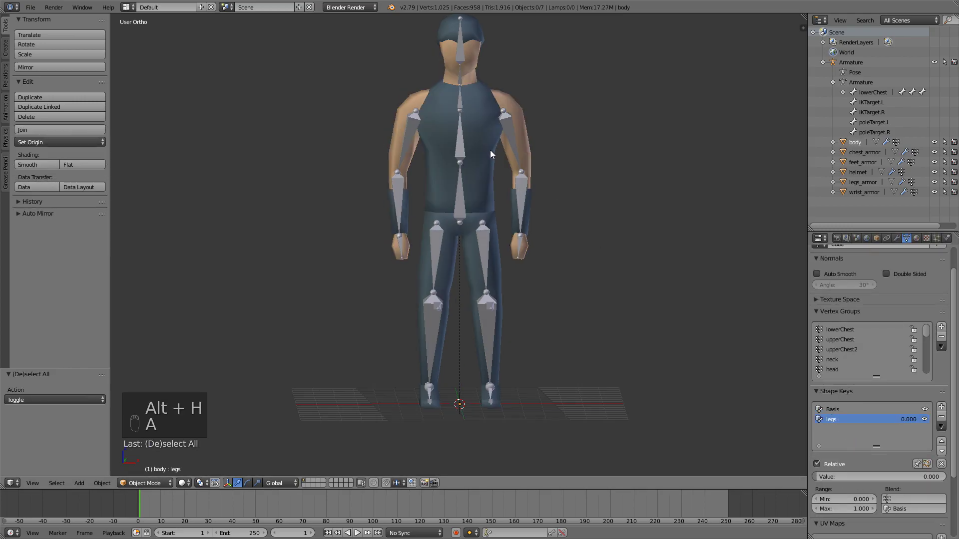
{"action": "right_click", "coordinate": [477, 119]}
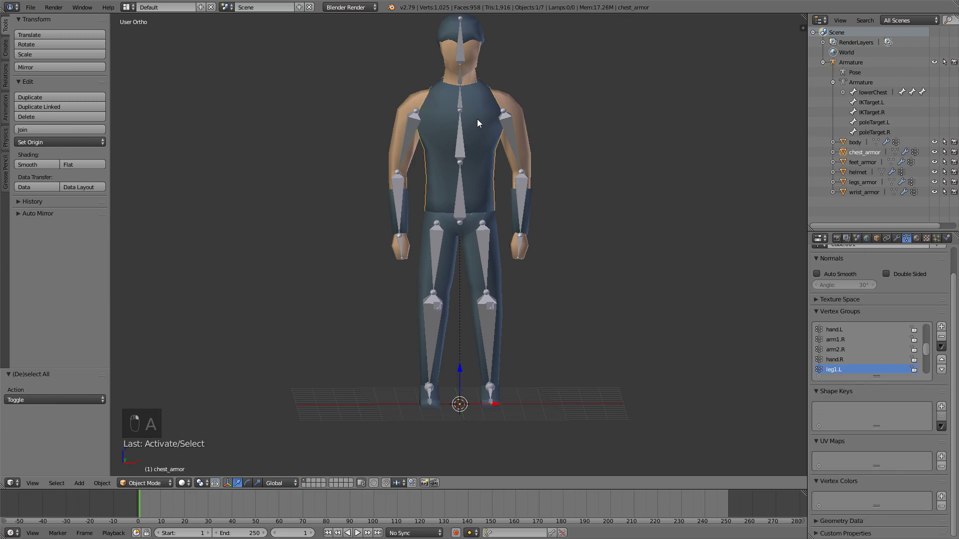
{"action": "right_click", "coordinate": [478, 26], "text": "shift"}
{"action": "right_click", "coordinate": [527, 195], "text": "shift"}
{"action": "right_click", "coordinate": [440, 349], "text": "shift"}
{"action": "right_click", "coordinate": [439, 391], "text": "shift"}
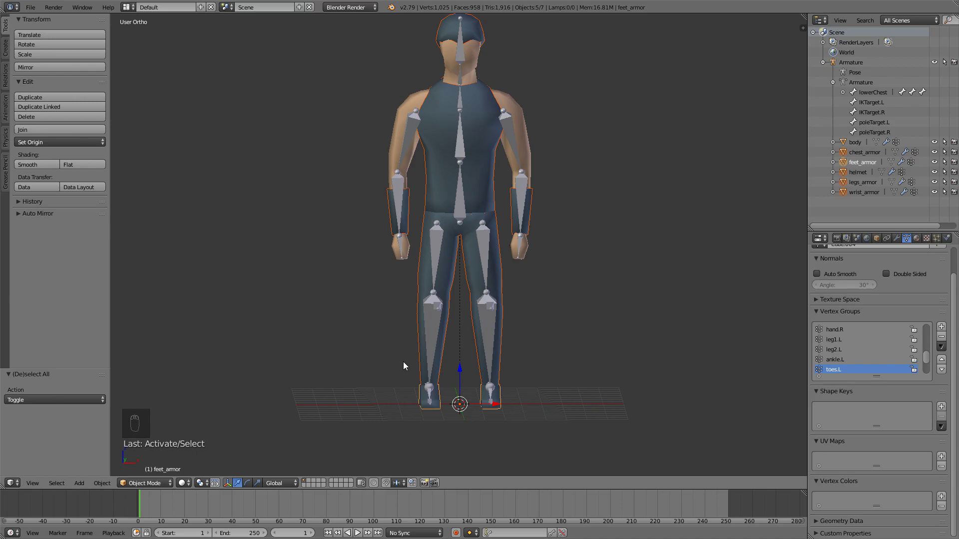
{"action": "key", "text": "ctrl+alt+shift+c"}
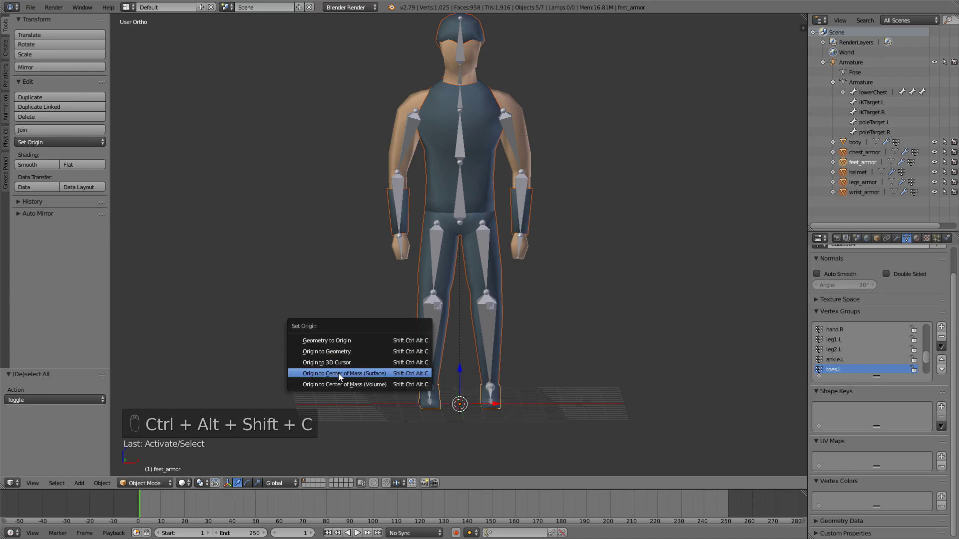
{"action": "left_click", "coordinate": [367, 374]}
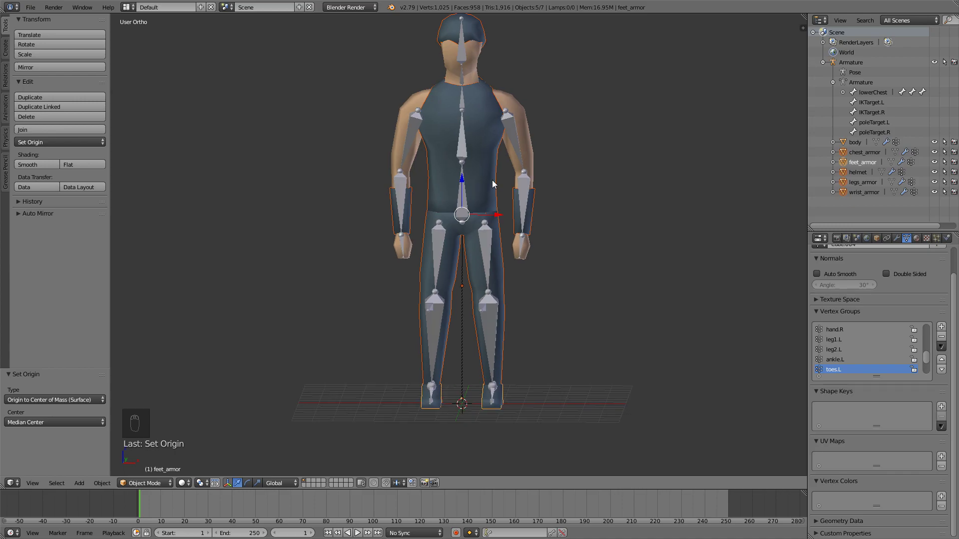
Step: Set the origins of the body and armature to the 3D cursor, then deselect everything
{"action": "right_click", "coordinate": [514, 100]}
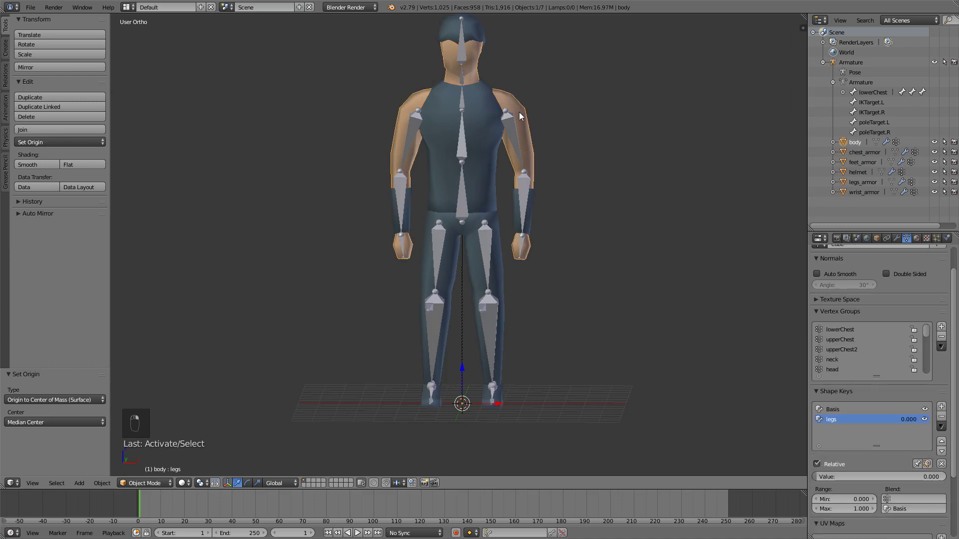
{"action": "right_click", "coordinate": [512, 124], "text": "shift"}
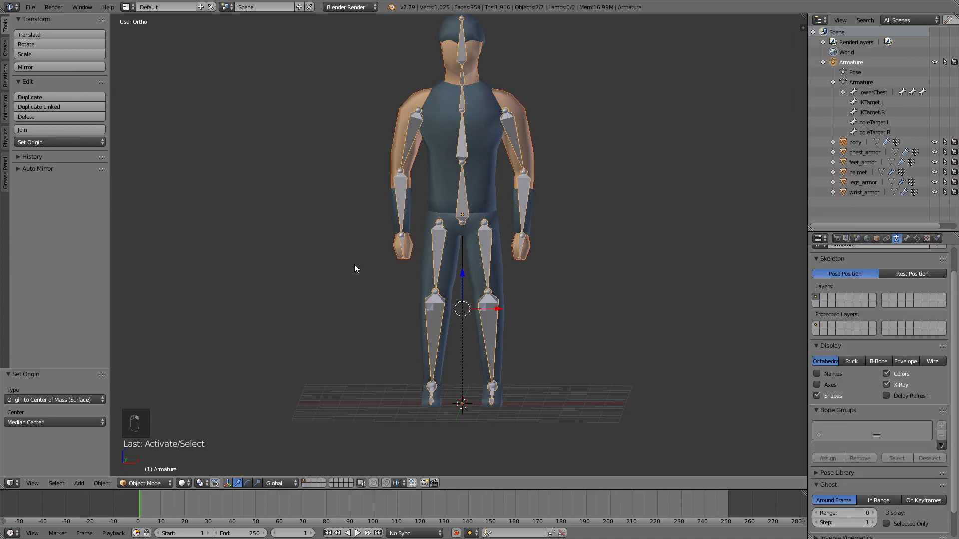
{"action": "key", "text": "ctrl+alt+shift+c"}
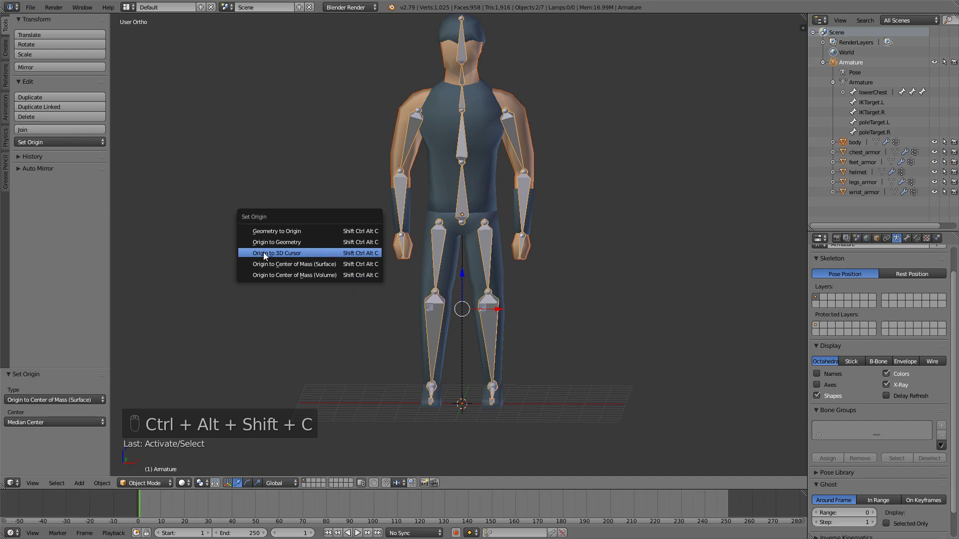
{"action": "left_click", "coordinate": [287, 254]}
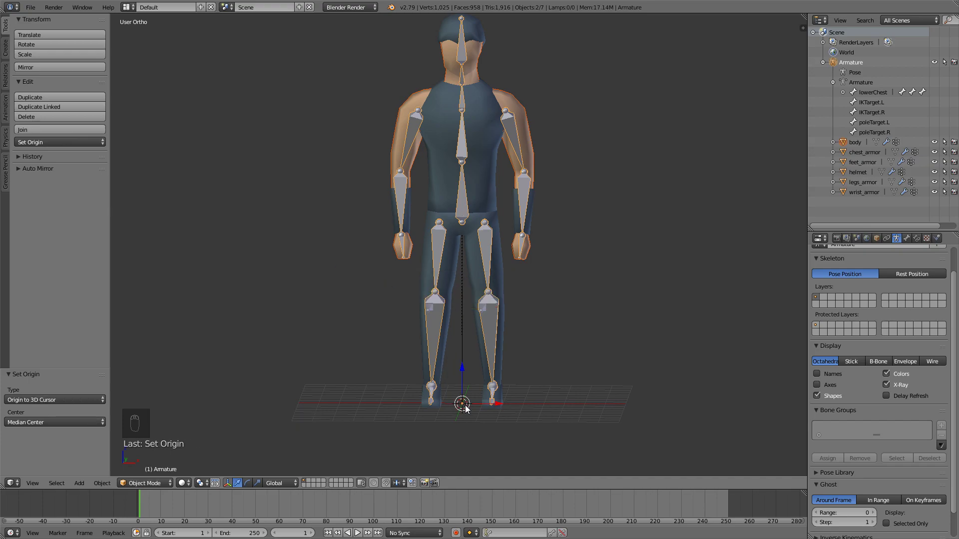
{"action": "key", "text": "shift+c"}
{"action": "key", "text": "a"}
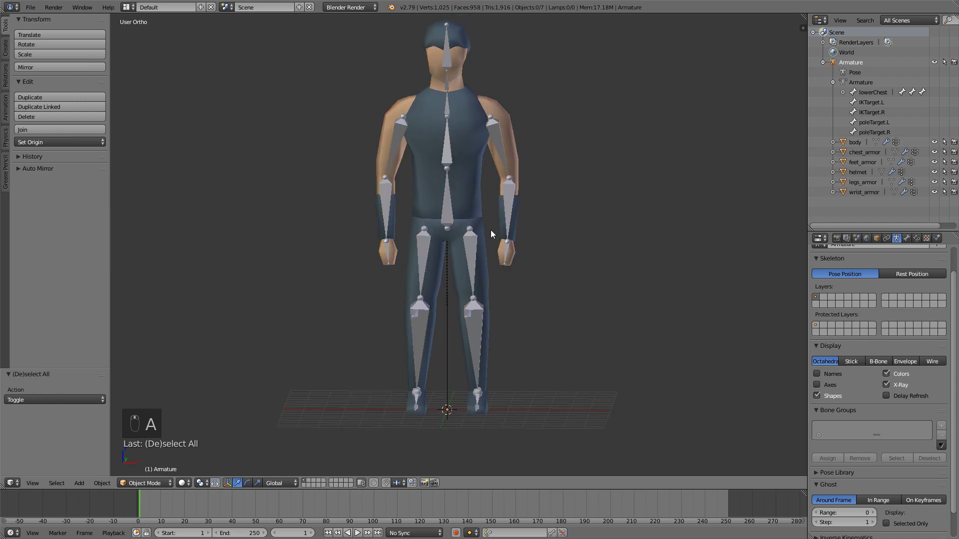
Step: Select all objects, rotate them -90° about the global X axis and apply the rotation
{"action": "key", "text": "a"}
{"action": "key", "text": "a"}
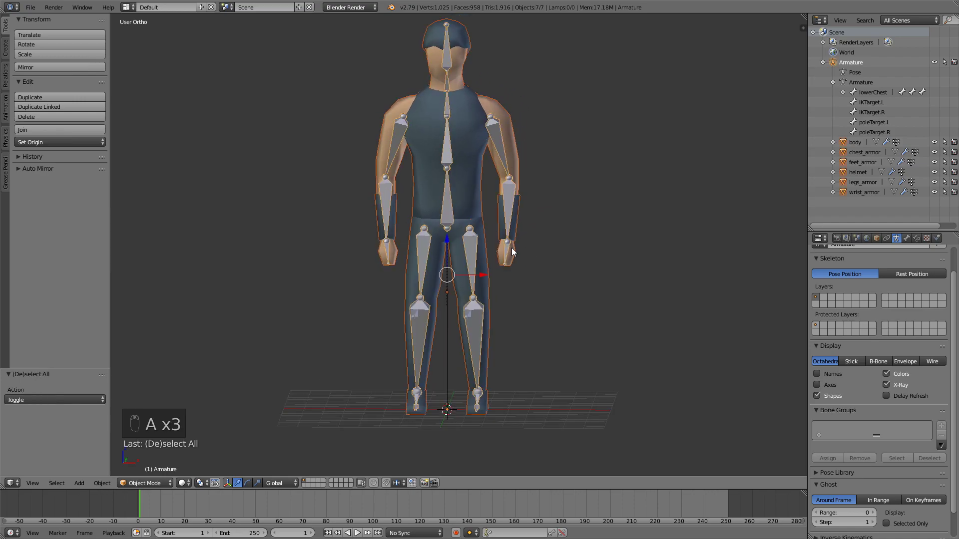
{"action": "right_click", "coordinate": [482, 253]}
{"action": "type", "text": "rx"}
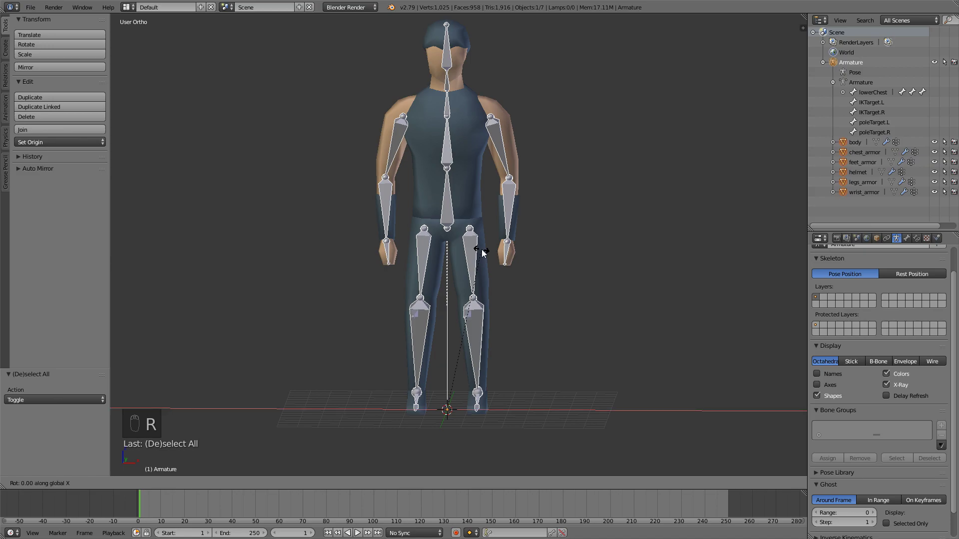
{"action": "type", "text": "-90"}
{"action": "key", "text": "Return"}
{"action": "key", "text": "ctrl+a"}
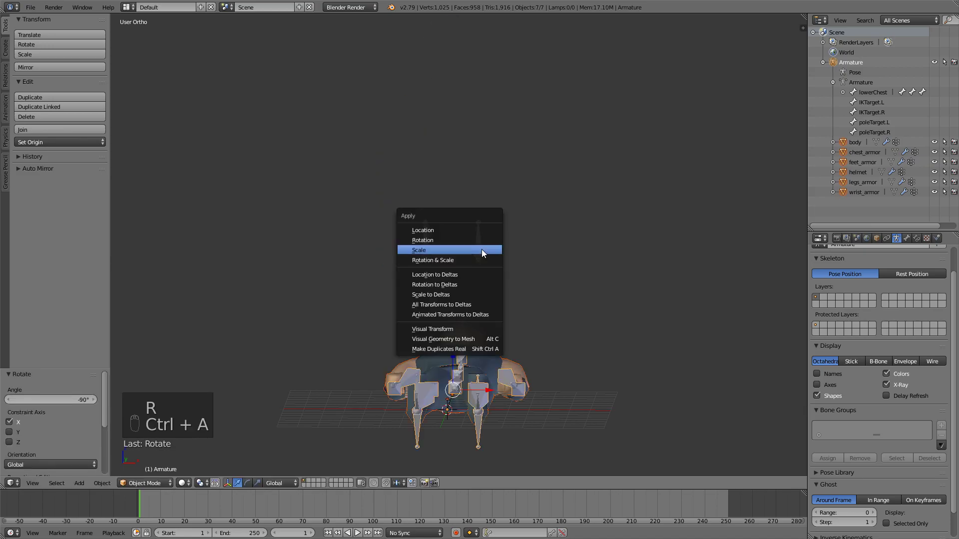
{"action": "left_click", "coordinate": [427, 241]}
Step: Rotate the character and armature 90° about the global X axis, then apply location and scale
{"action": "key", "text": "r"}
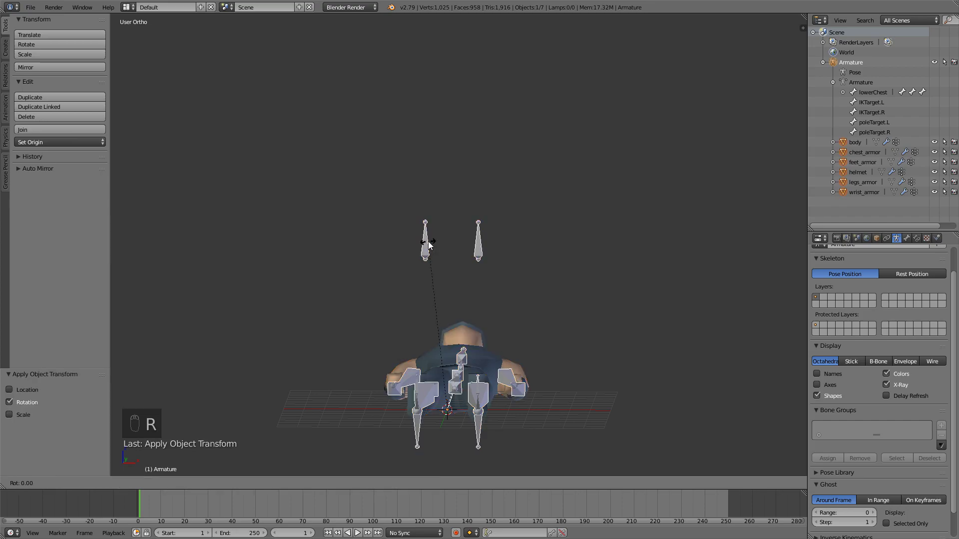
{"action": "type", "text": "x"}
{"action": "type", "text": "90"}
{"action": "key", "text": "Return"}
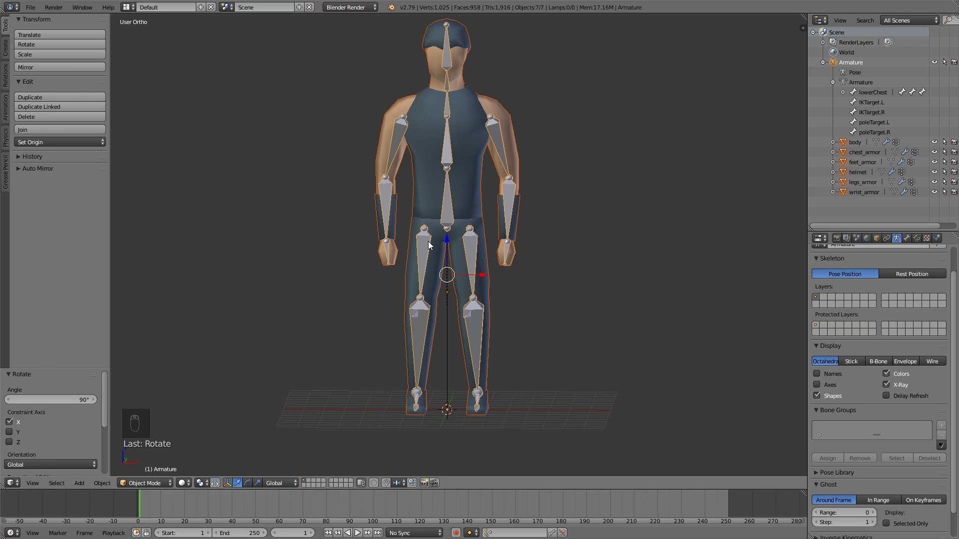
{"action": "key", "text": "ctrl+a"}
{"action": "left_click", "coordinate": [392, 232]}
{"action": "key", "text": "ctrl+a"}
{"action": "left_click", "coordinate": [375, 252]}
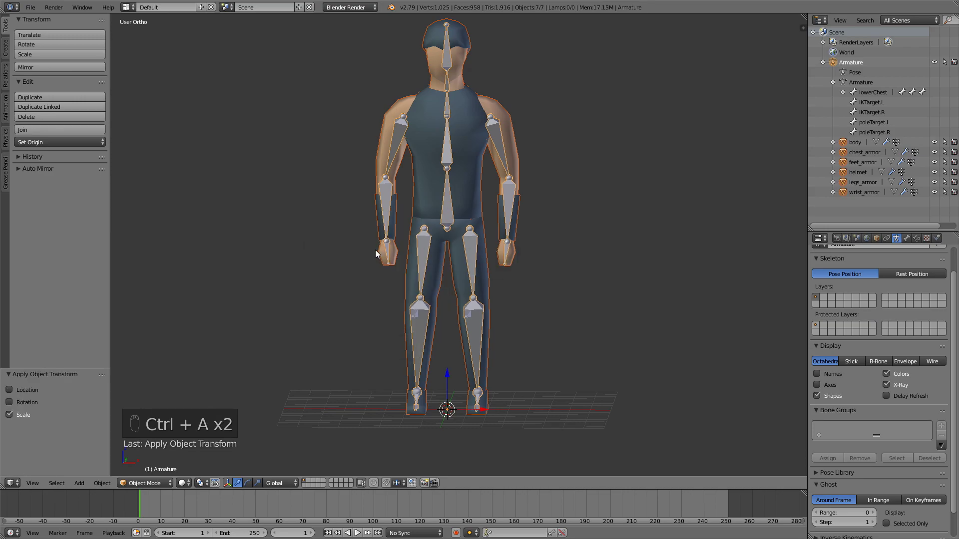
Step: Put the legs armor in Edit Mode and view it from the right side
{"action": "middle_click_drag", "start_coordinate": [636, 252], "coordinate": [574, 232]}
{"action": "scroll", "coordinate": [575, 231], "scroll_direction": "up", "scroll_amount": 1}
{"action": "right_click", "coordinate": [561, 227]}
{"action": "key", "text": "Tab"}
{"action": "middle_click_drag", "start_coordinate": [649, 227], "coordinate": [511, 185]}
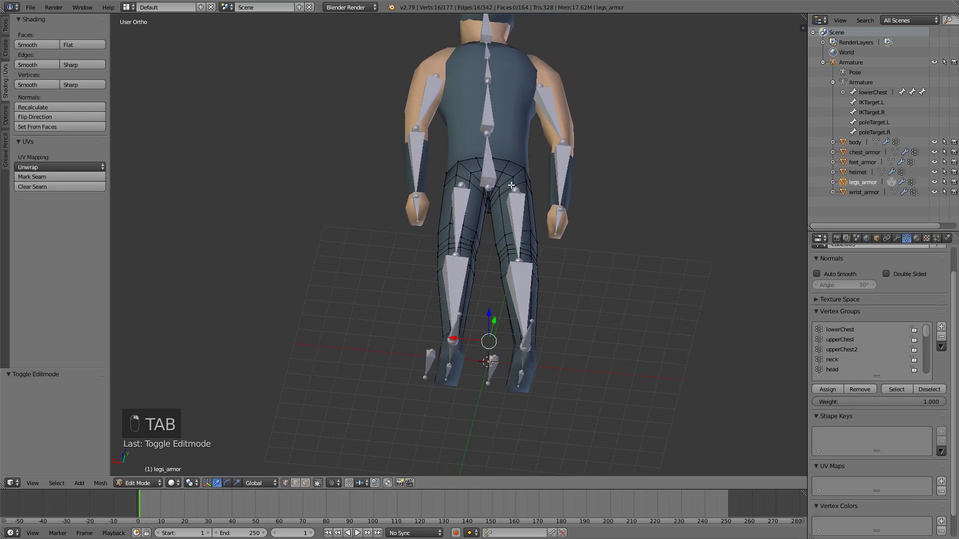
{"action": "key", "text": "KP_1"}
{"action": "key", "text": "KP_3"}
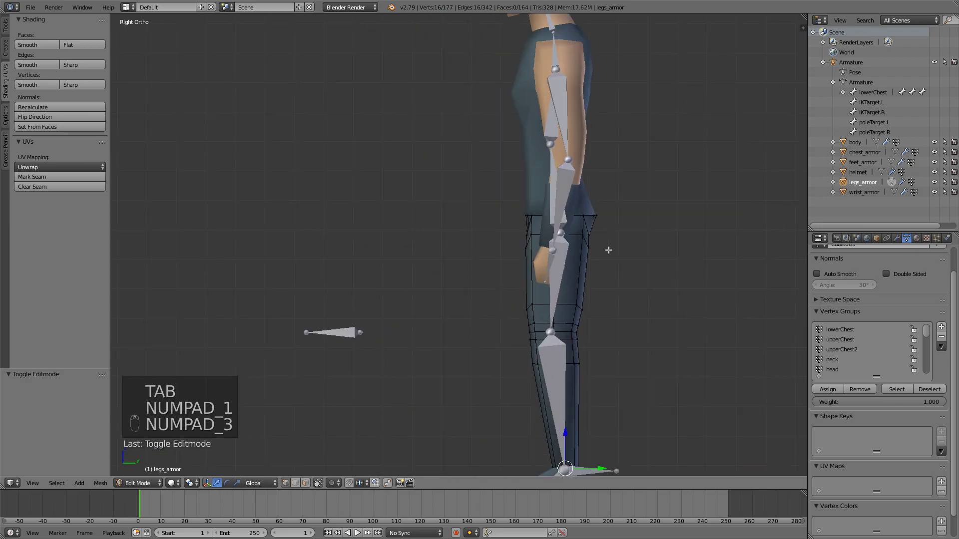
Step: Select the legs armor vertices at the lower back of the buttocks through the mesh in wireframe
{"action": "scroll", "coordinate": [609, 250], "scroll_direction": "up", "scroll_amount": 1}
{"action": "middle_click_drag", "start_coordinate": [662, 263], "coordinate": [527, 242], "text": "shift"}
{"action": "scroll", "coordinate": [523, 210], "scroll_direction": "up", "scroll_amount": 2}
{"action": "key", "text": "z"}
{"action": "right_click", "coordinate": [490, 195]}
{"action": "key", "text": "c"}
{"action": "left_click", "coordinate": [497, 193]}
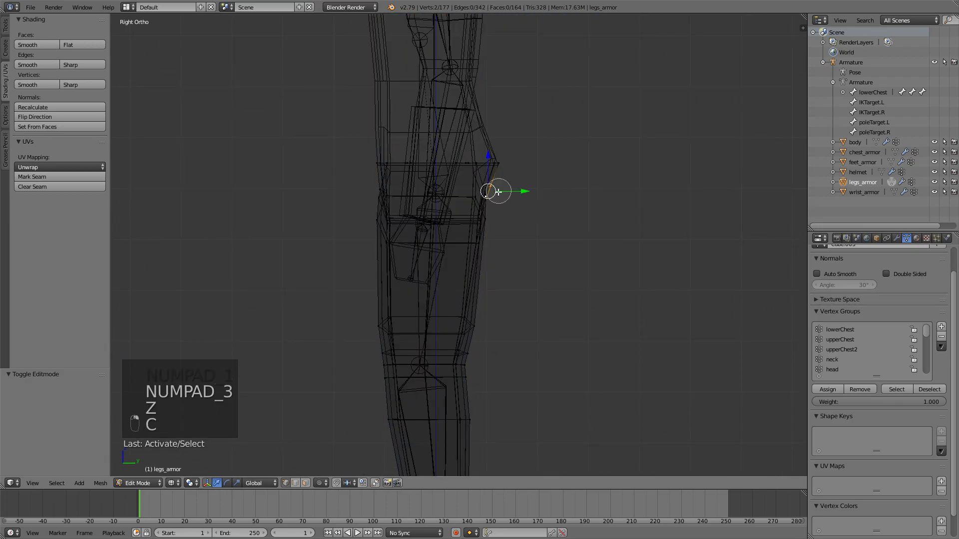
{"action": "left_click_drag", "start_coordinate": [496, 193], "coordinate": [493, 191]}
{"action": "right_click", "coordinate": [495, 192]}
Step: Move the selected buttock vertices of the legs armor backward along Y by about 0.059, nudge them slightly and deselect them
{"action": "key", "text": "z"}
{"action": "key", "text": "g"}
{"action": "key", "text": "y"}
{"action": "left_click", "coordinate": [537, 191]}
{"action": "middle_click_drag", "start_coordinate": [537, 191], "coordinate": [516, 209]}
{"action": "key", "text": "KP_1"}
{"action": "key", "text": "KP_3"}
{"action": "key", "text": "g"}
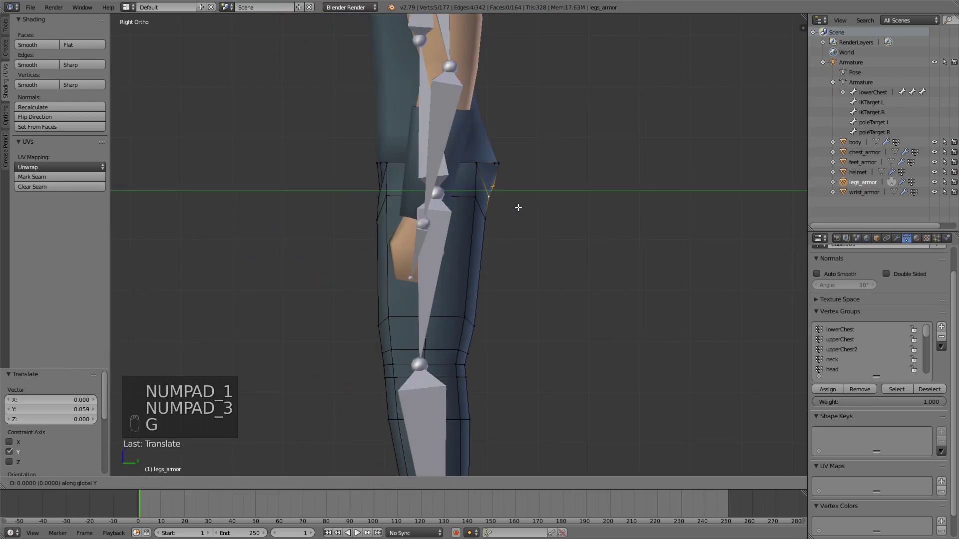
{"action": "left_click", "coordinate": [521, 207]}
{"action": "key", "text": "a"}
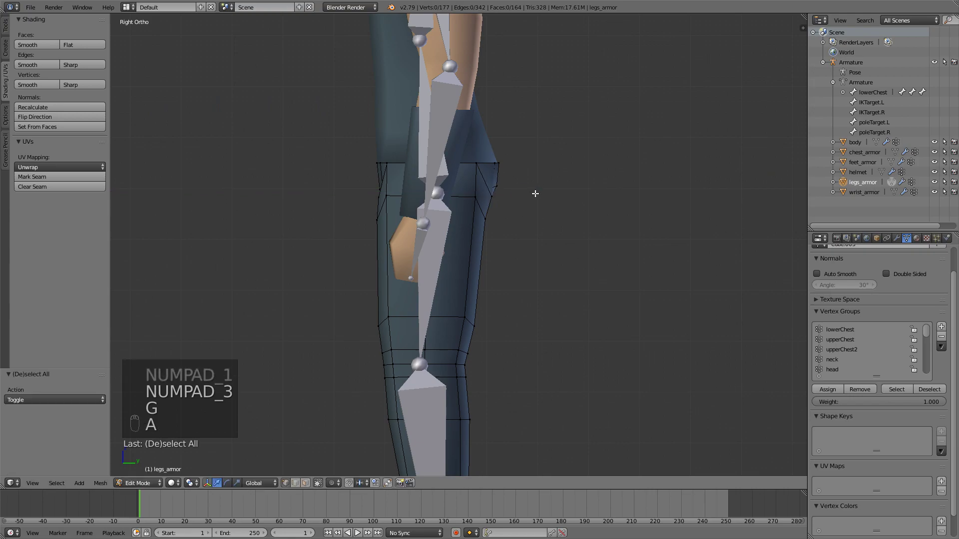
Step: Leave Edit Mode on the legs armor and select all objects of the character
{"action": "middle_click_drag", "start_coordinate": [535, 195], "coordinate": [621, 211]}
{"action": "key", "text": "Tab"}
{"action": "key", "text": "a"}
{"action": "scroll", "coordinate": [543, 222], "scroll_direction": "down", "scroll_amount": 3}
{"action": "middle_click_drag", "start_coordinate": [469, 170], "coordinate": [532, 169]}
{"action": "key", "text": "a"}
{"action": "key", "text": "a"}
{"action": "key", "text": "a"}
{"action": "scroll", "coordinate": [552, 172], "scroll_direction": "down", "scroll_amount": 1}
{"action": "key", "text": "a"}
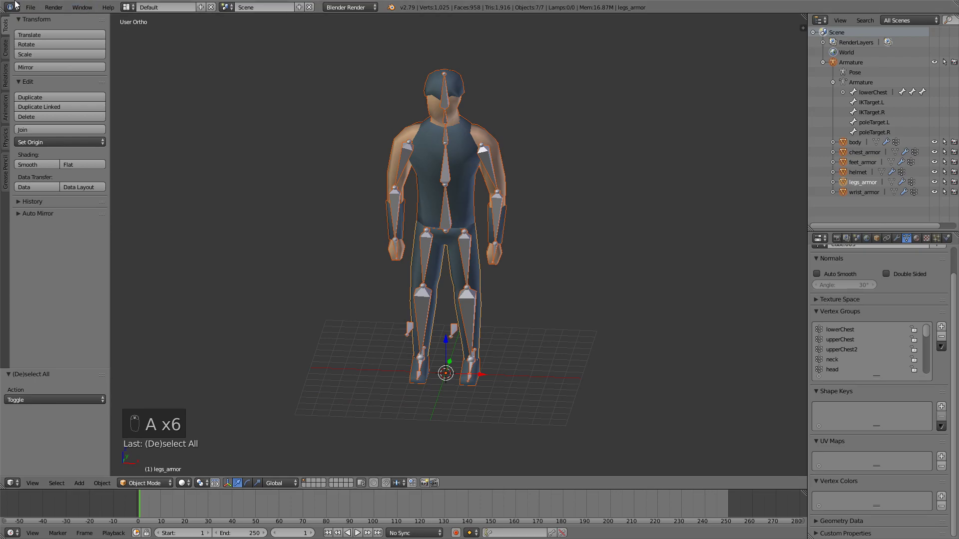
Step: Start an FBX export in the LowPolyHumanRework folder and name the file lowpolyhuman.fbx
{"action": "left_click", "coordinate": [30, 7]}
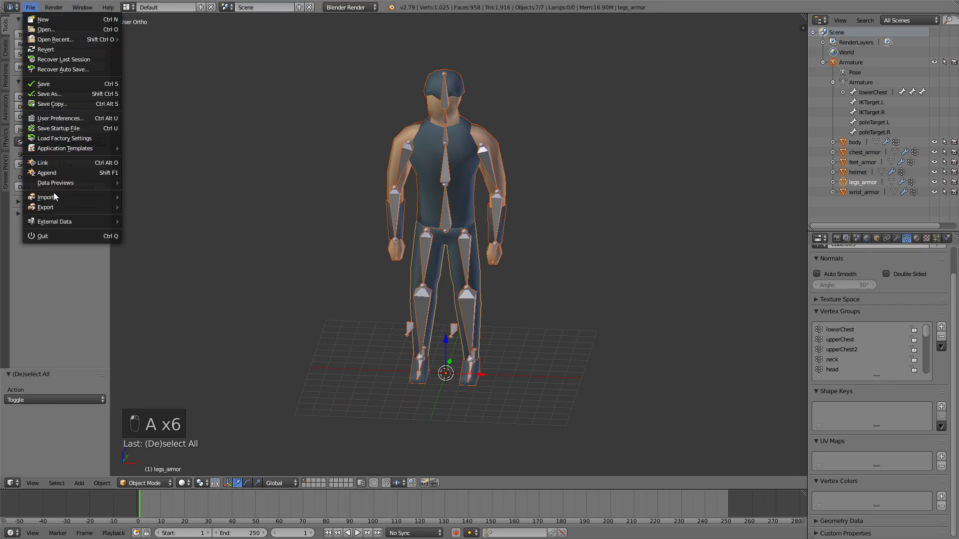
{"action": "mouse_move", "coordinate": [100, 207]}
{"action": "left_click", "coordinate": [148, 234]}
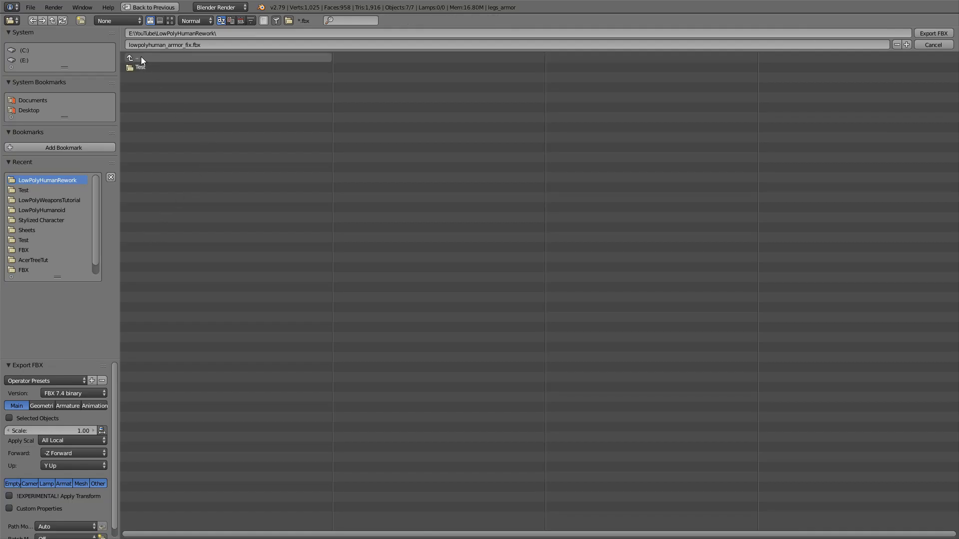
{"action": "left_click", "coordinate": [183, 45]}
{"action": "left_click_drag", "start_coordinate": [192, 45], "coordinate": [170, 45]}
{"action": "key", "text": "BackSpace"}
{"action": "key", "text": "BackSpace"}
Step: Limit the export to selected objects of the Armature and Mesh types and export the FBX
{"action": "left_click", "coordinate": [20, 419]}
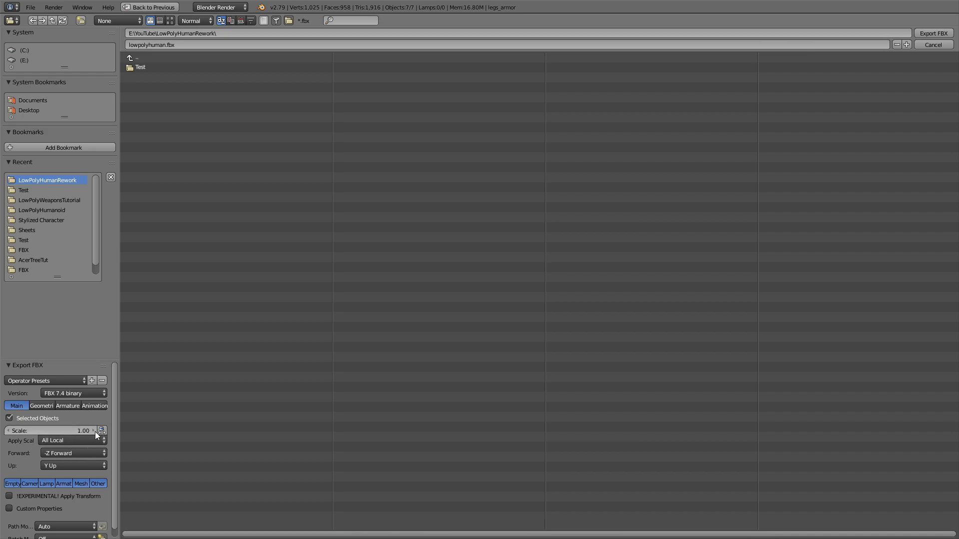
{"action": "left_click", "coordinate": [62, 484]}
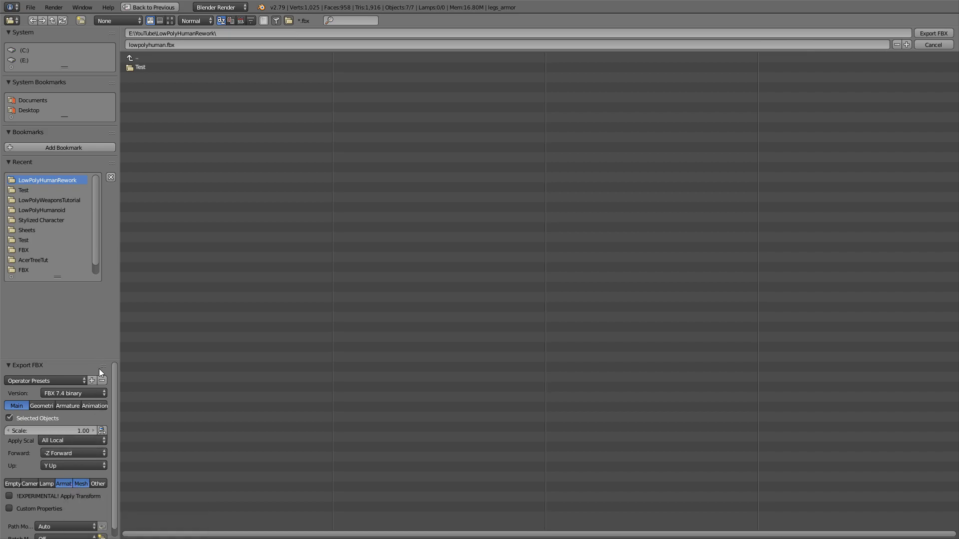
{"action": "left_click", "coordinate": [934, 33]}
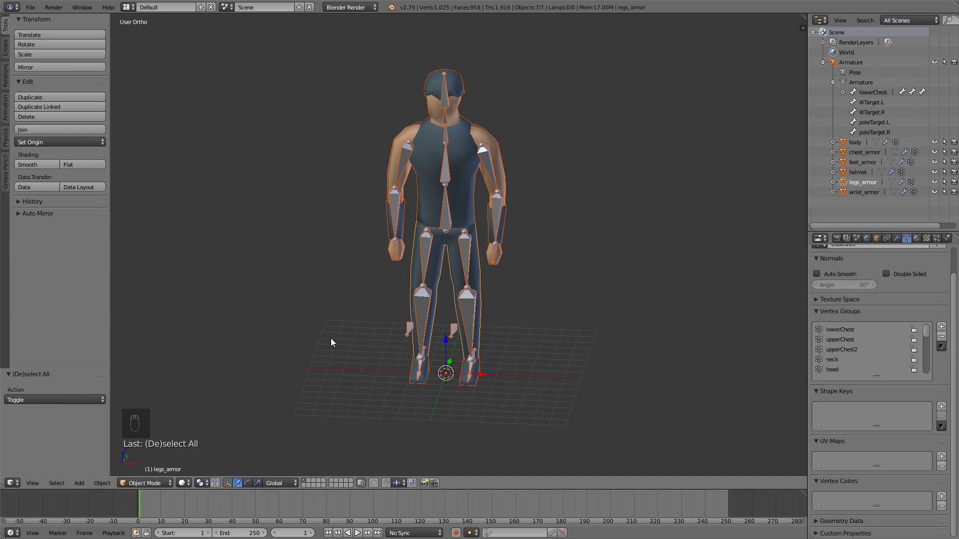
Step: Save the scene as a new file named lowpolyhuman_final.blend
{"action": "left_click", "coordinate": [31, 7]}
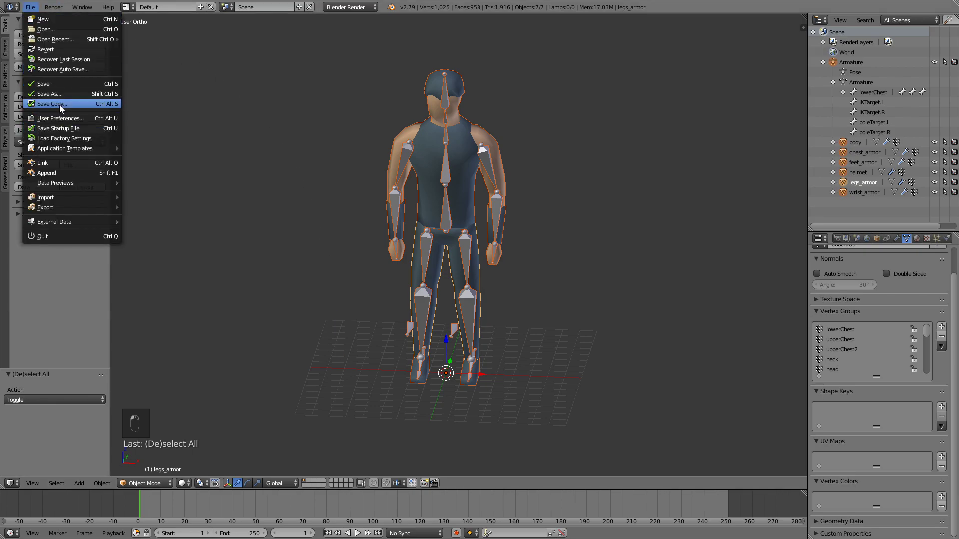
{"action": "left_click", "coordinate": [59, 93]}
{"action": "left_click", "coordinate": [195, 45]}
{"action": "left_click", "coordinate": [191, 45]}
{"action": "left_click_drag", "start_coordinate": [191, 45], "coordinate": [171, 45]}
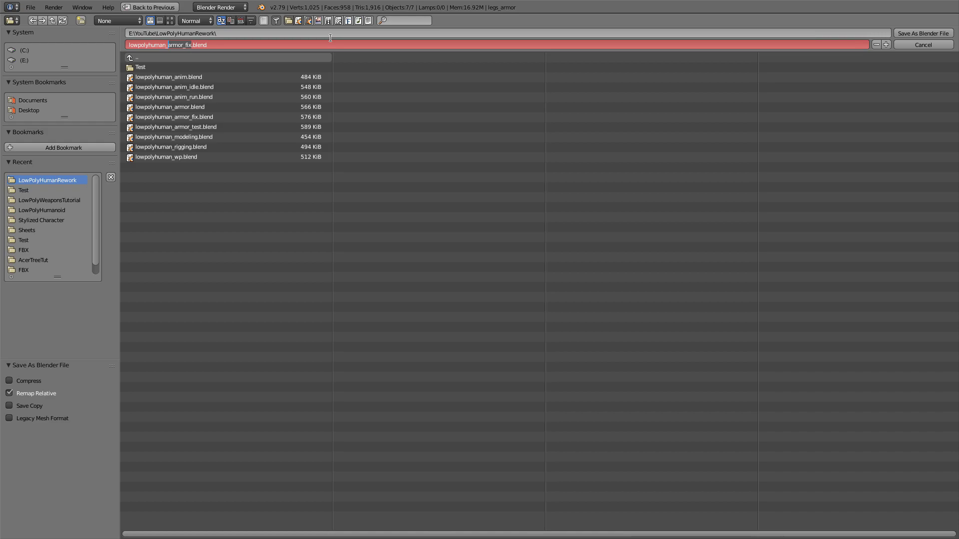
{"action": "type", "text": "fi"}
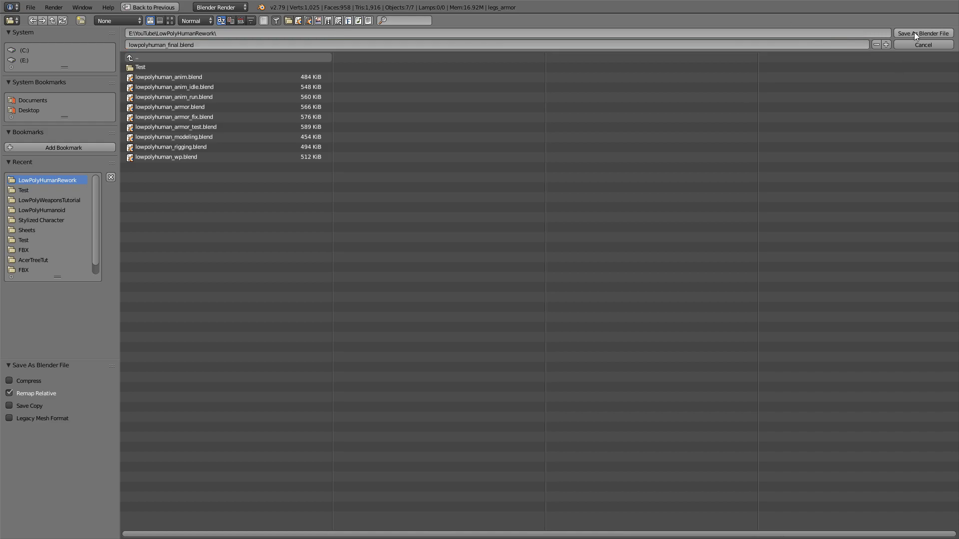
{"action": "left_click", "coordinate": [914, 33]}
Step: Open the file lowpolyhuman_anim_idle.blend
{"action": "left_click", "coordinate": [30, 7]}
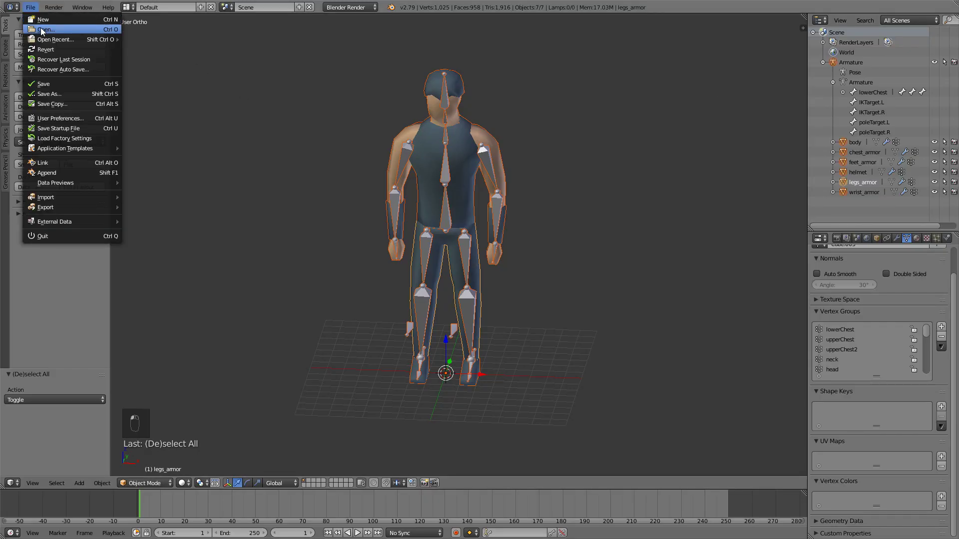
{"action": "left_click", "coordinate": [46, 29]}
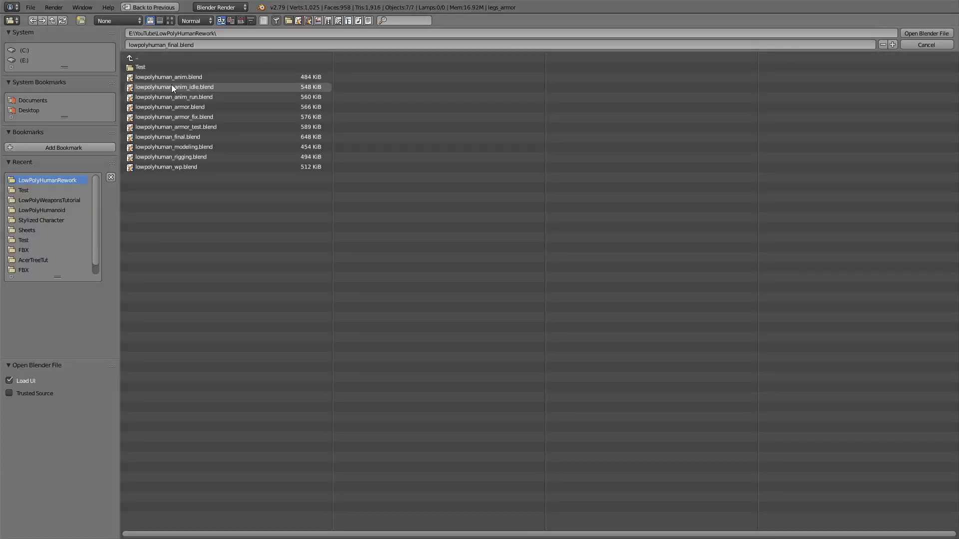
{"action": "double_click", "coordinate": [172, 86]}
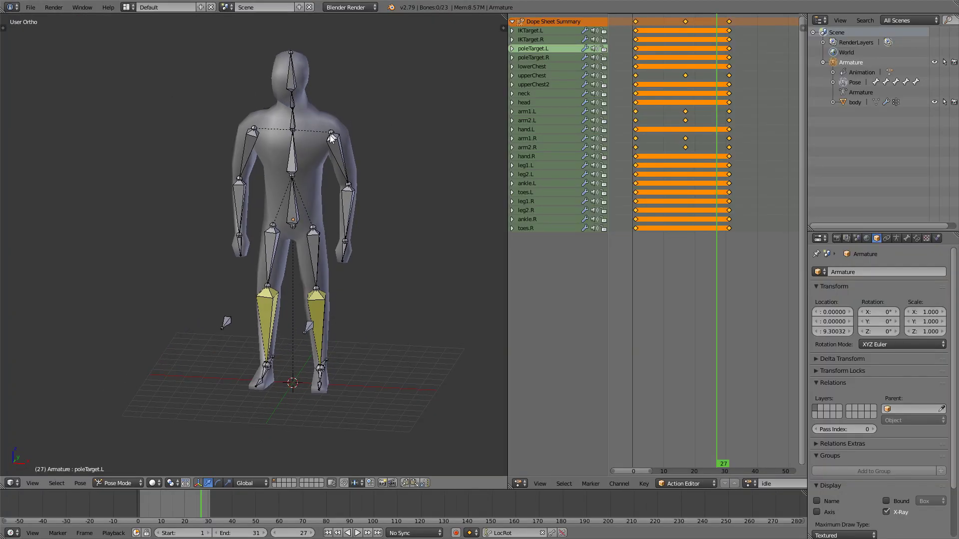
Step: Switch the idle armature to Object Mode and set its origin to the 3D cursor
{"action": "right_click", "coordinate": [334, 142]}
{"action": "key", "text": "ctrl+Tab"}
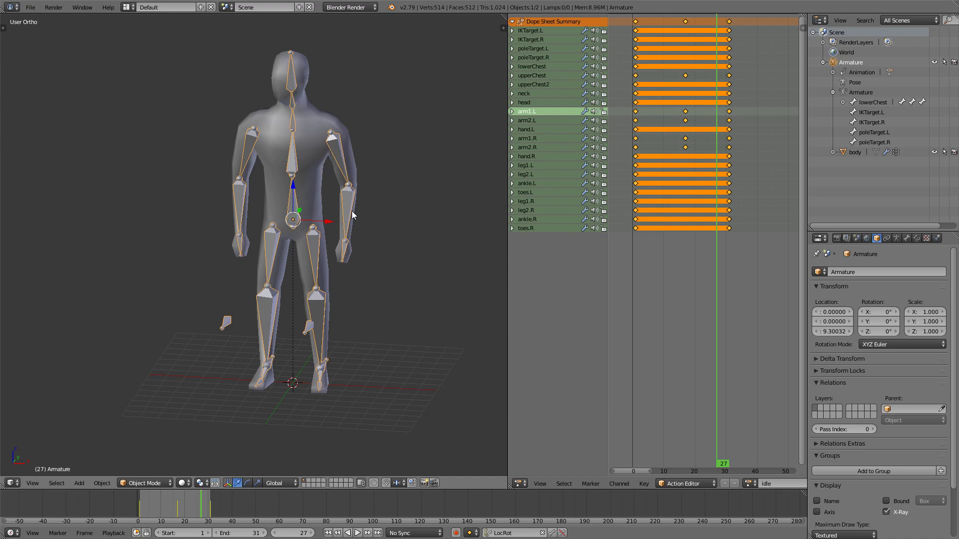
{"action": "key", "text": "shift+ctrl+alt+c"}
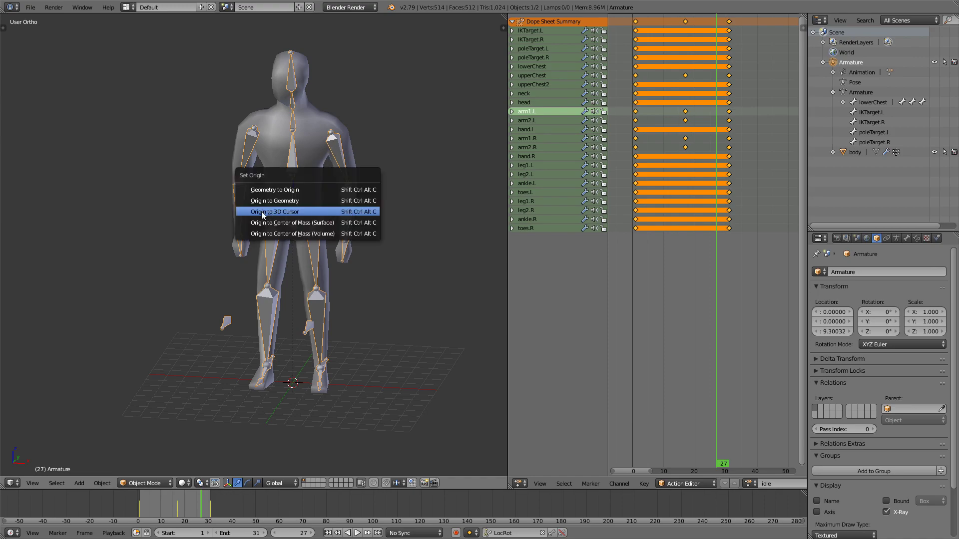
{"action": "left_click", "coordinate": [285, 213]}
{"action": "middle_click_drag", "start_coordinate": [295, 237], "coordinate": [297, 215]}
Step: Rotate the idle armature -90° about the global X axis and apply the rotation
{"action": "type", "text": "r"}
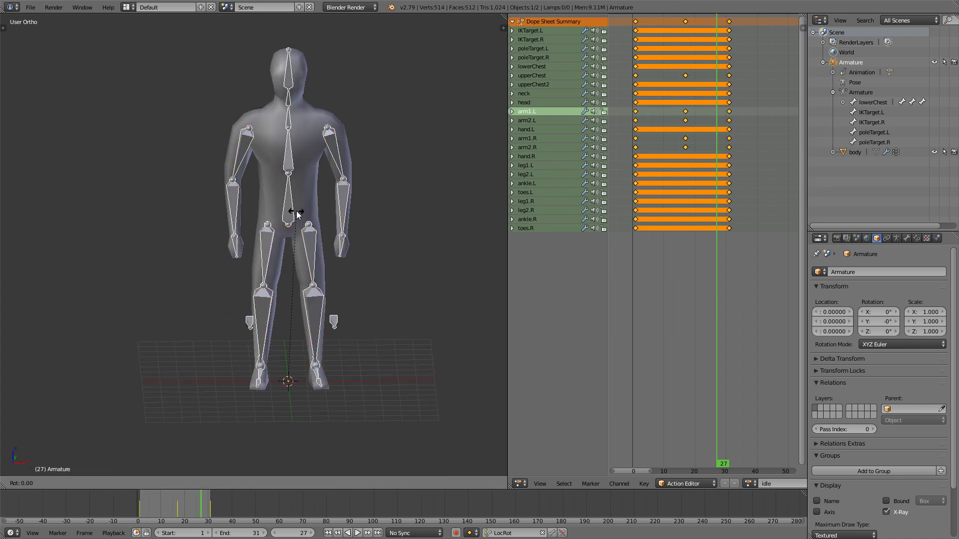
{"action": "type", "text": "x-90"}
{"action": "key", "text": "Return"}
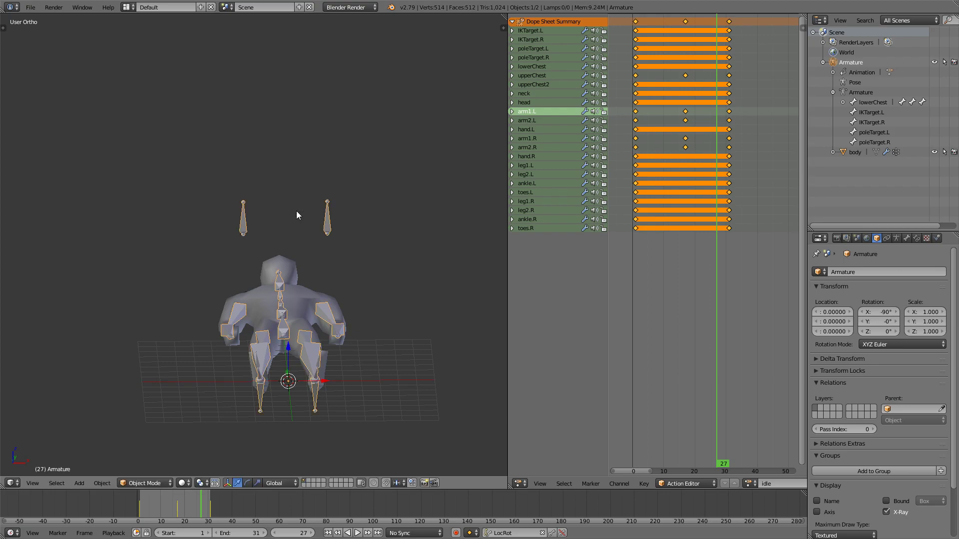
{"action": "key", "text": "ctrl+a"}
{"action": "left_click", "coordinate": [233, 202]}
Step: Rotate the idle armature 90° about the global X axis, then apply location and scale
{"action": "key", "text": "r"}
{"action": "type", "text": "x"}
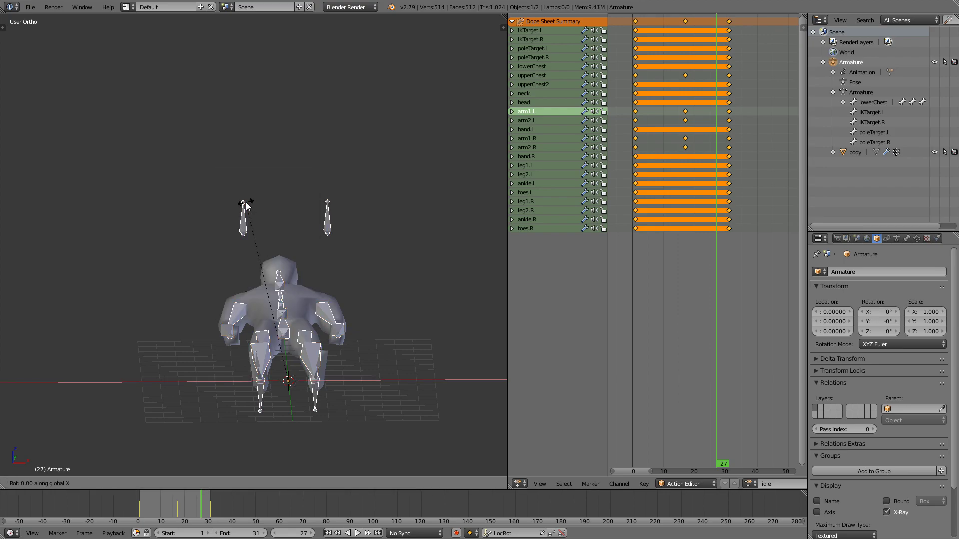
{"action": "type", "text": "90"}
{"action": "key", "text": "Return"}
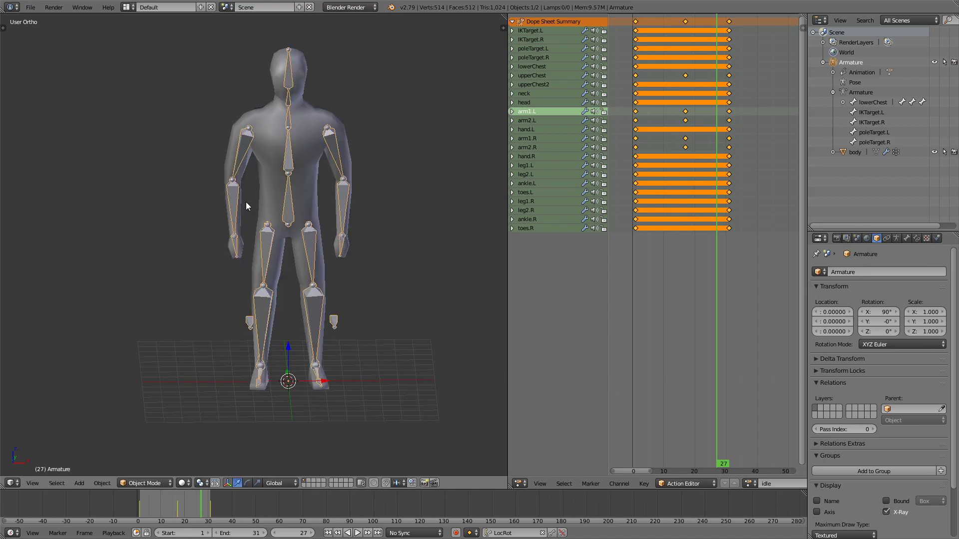
{"action": "key", "text": "ctrl+a"}
{"action": "left_click", "coordinate": [221, 193]}
{"action": "key", "text": "ctrl+a"}
{"action": "left_click", "coordinate": [202, 212]}
Step: Export only the selected objects, limited to the armature type, to FBX as lowpolyhuman_anim_idle.fbx in the LowPolyHumanRework folder
{"action": "key", "text": "a"}
{"action": "key", "text": "a"}
{"action": "left_click", "coordinate": [30, 7]}
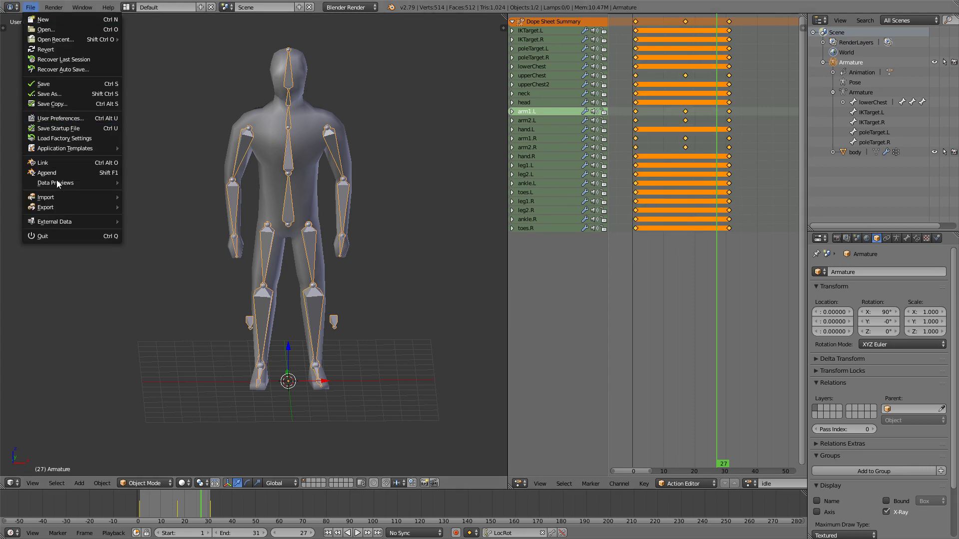
{"action": "mouse_move", "coordinate": [54, 207]}
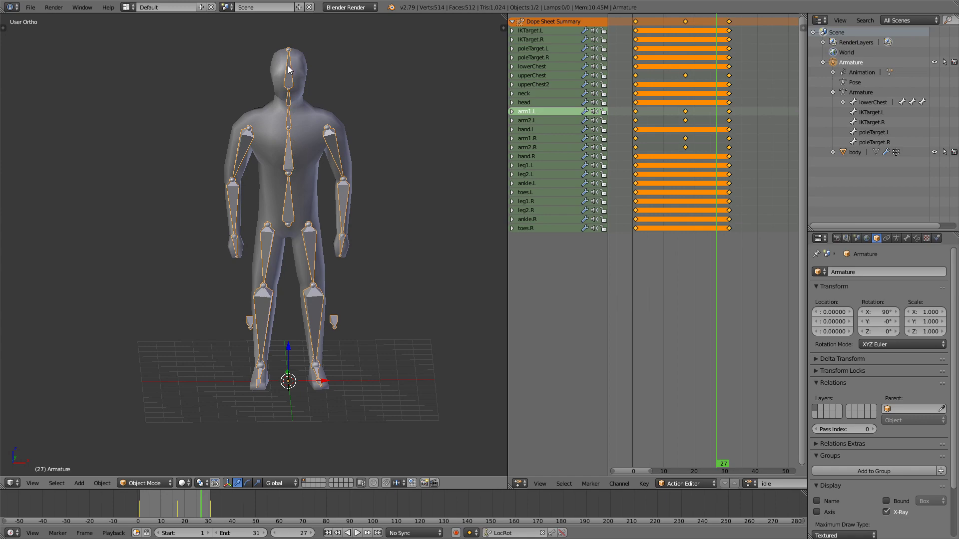
{"action": "left_click", "coordinate": [30, 7]}
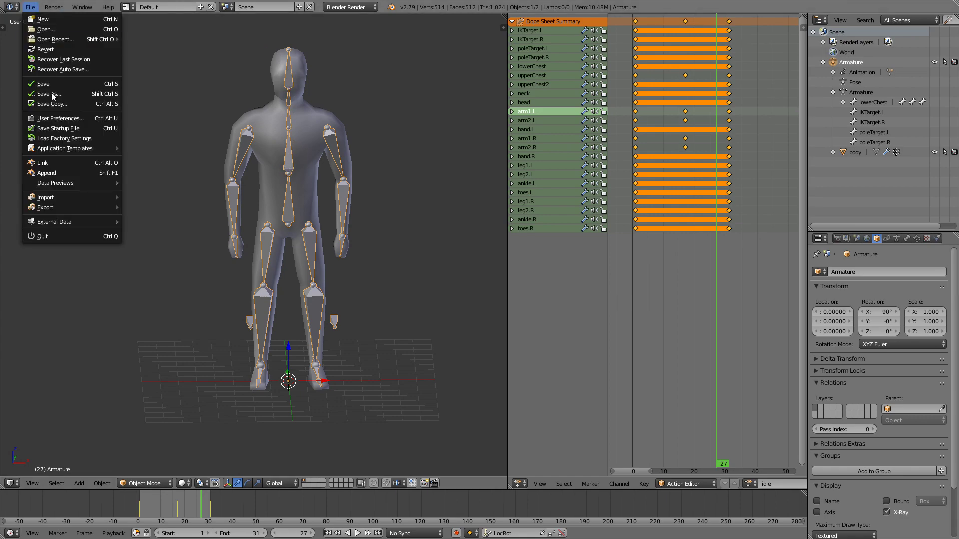
{"action": "mouse_move", "coordinate": [56, 206]}
{"action": "left_click", "coordinate": [156, 235]}
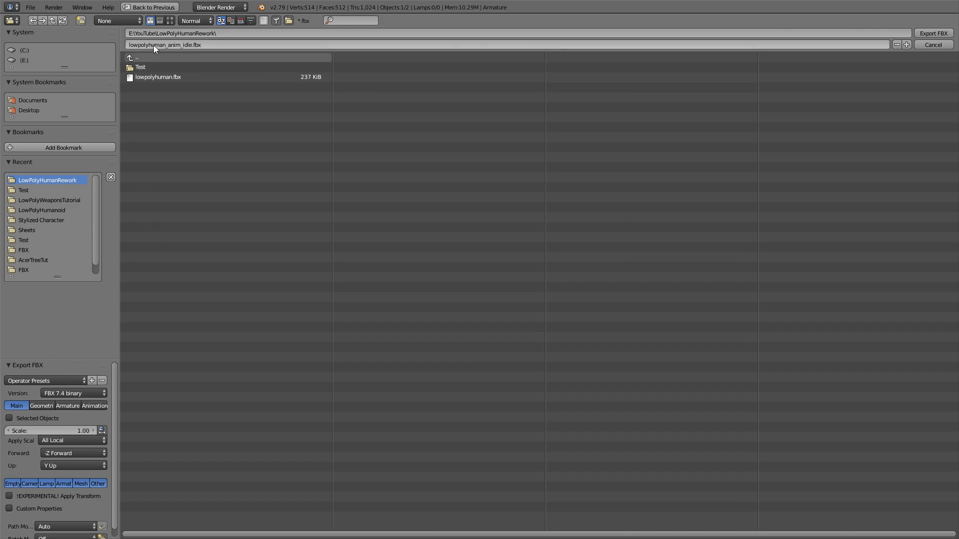
{"action": "left_click", "coordinate": [188, 44]}
{"action": "left_click", "coordinate": [180, 45]}
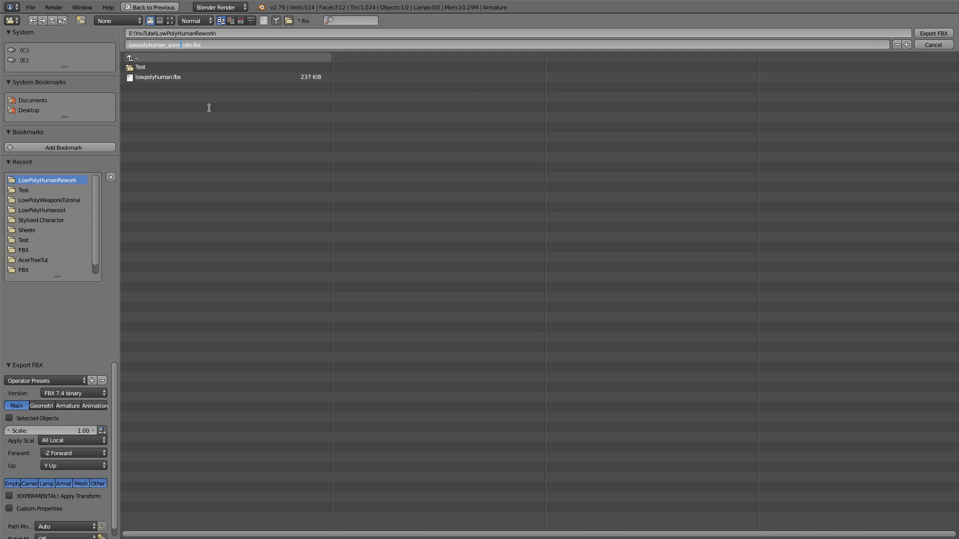
{"action": "left_click", "coordinate": [19, 420]}
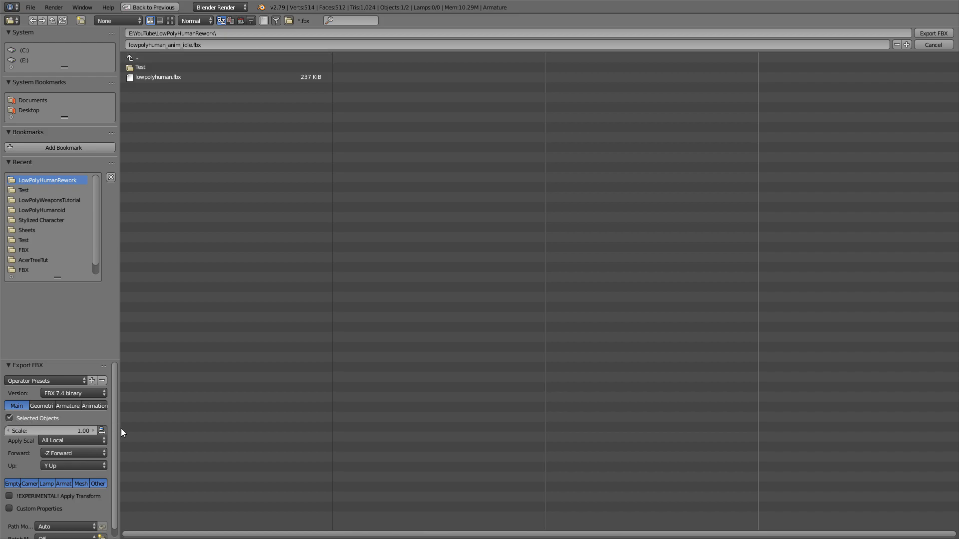
{"action": "left_click", "coordinate": [64, 484]}
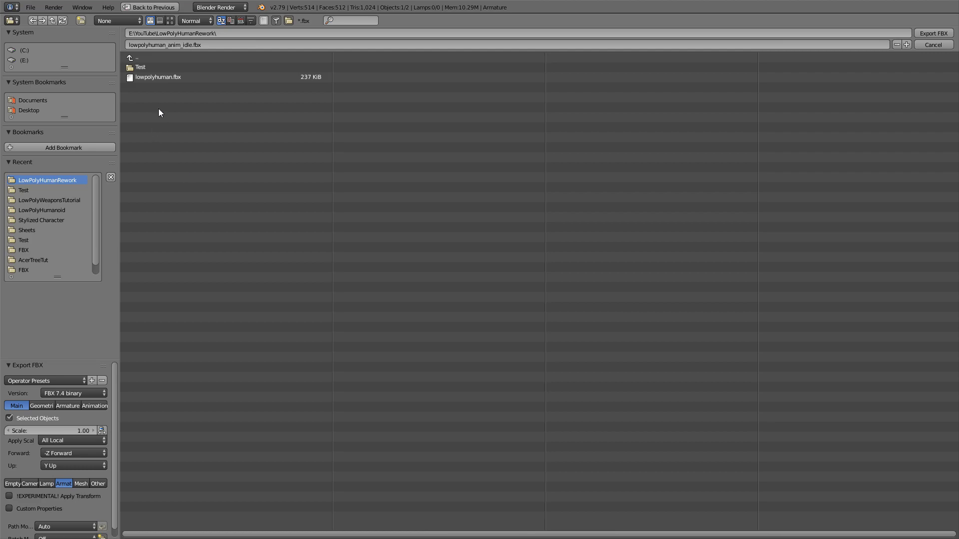
{"action": "left_click", "coordinate": [933, 33]}
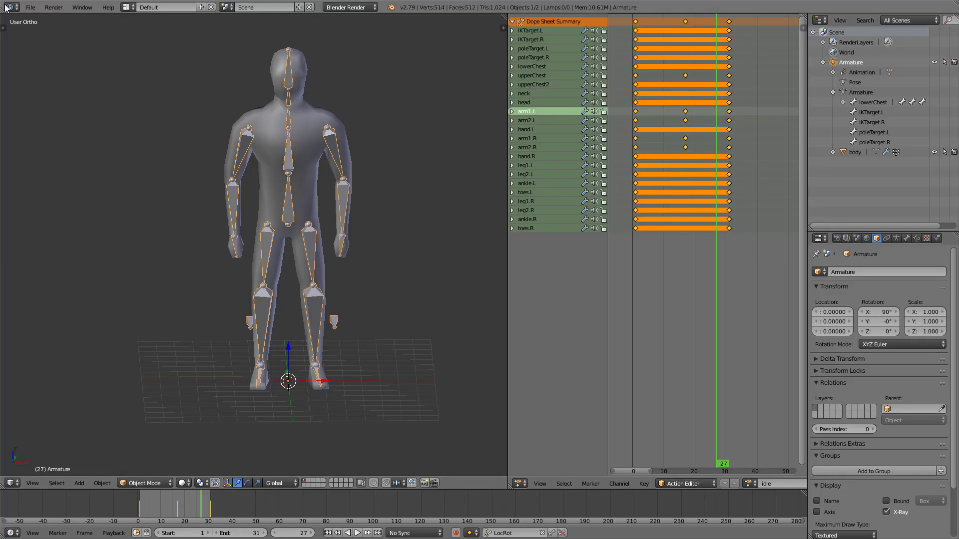
Step: Open the file lowpolyhuman_anim_run.blend from the LowPolyHumanRework folder
{"action": "left_click", "coordinate": [31, 7]}
{"action": "left_click", "coordinate": [31, 29]}
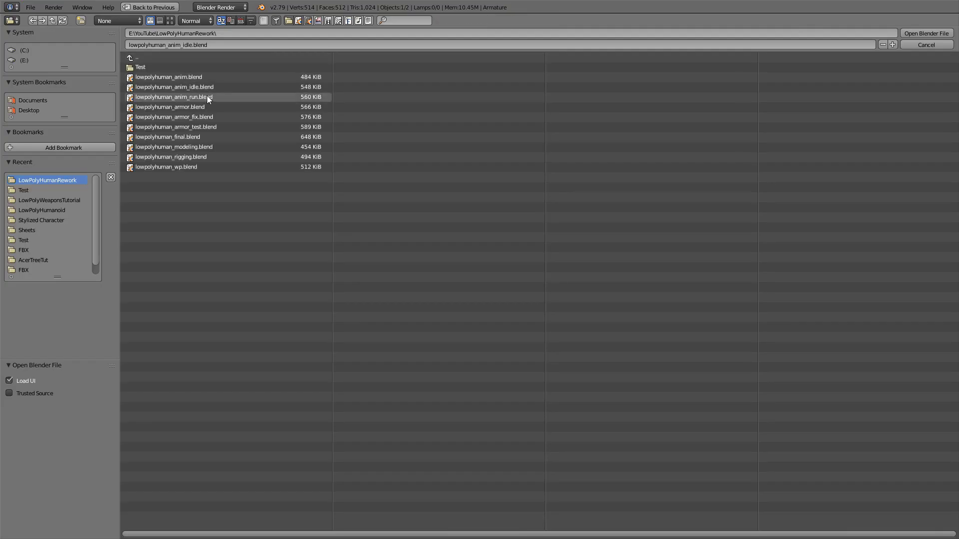
{"action": "double_click", "coordinate": [207, 97]}
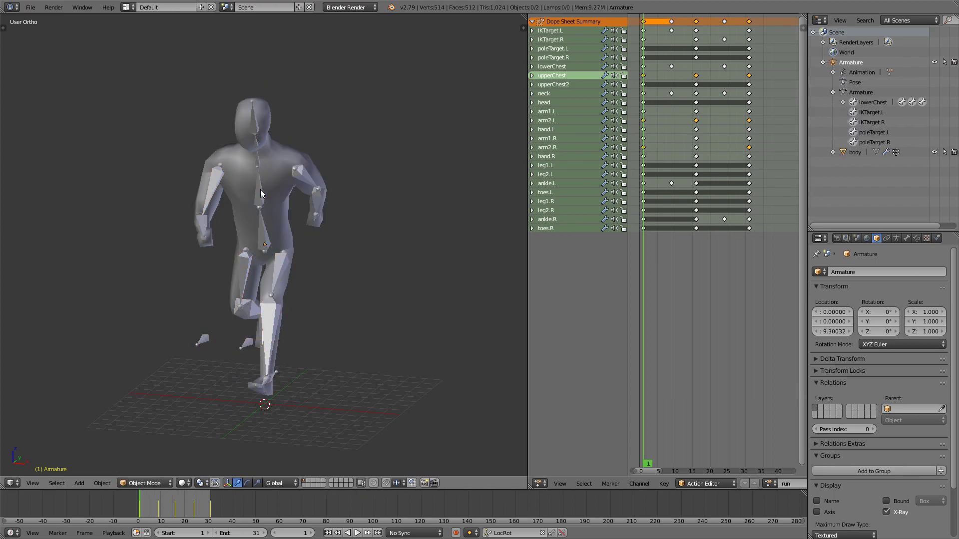
Step: Set the run armature's origin to the 3D cursor and select all keyframes of the run action
{"action": "right_click", "coordinate": [260, 200]}
{"action": "right_click", "coordinate": [259, 199]}
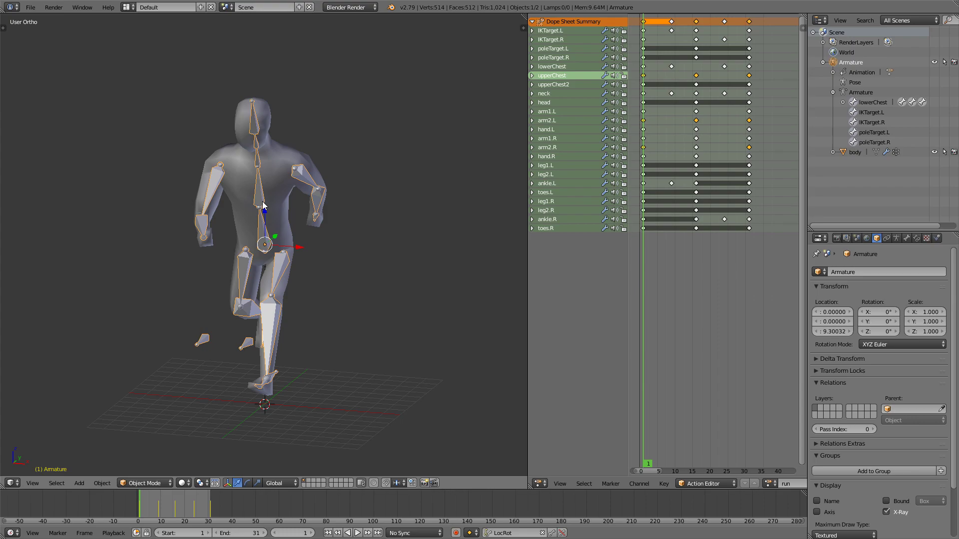
{"action": "key", "text": "ctrl+shift+alt+c"}
{"action": "left_click", "coordinate": [322, 205]}
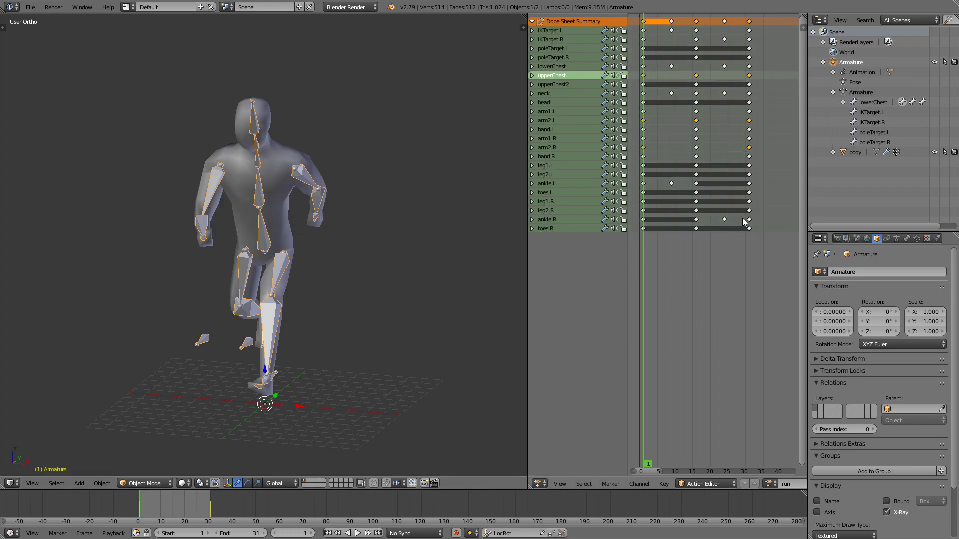
{"action": "key", "text": "a"}
{"action": "key", "text": "a"}
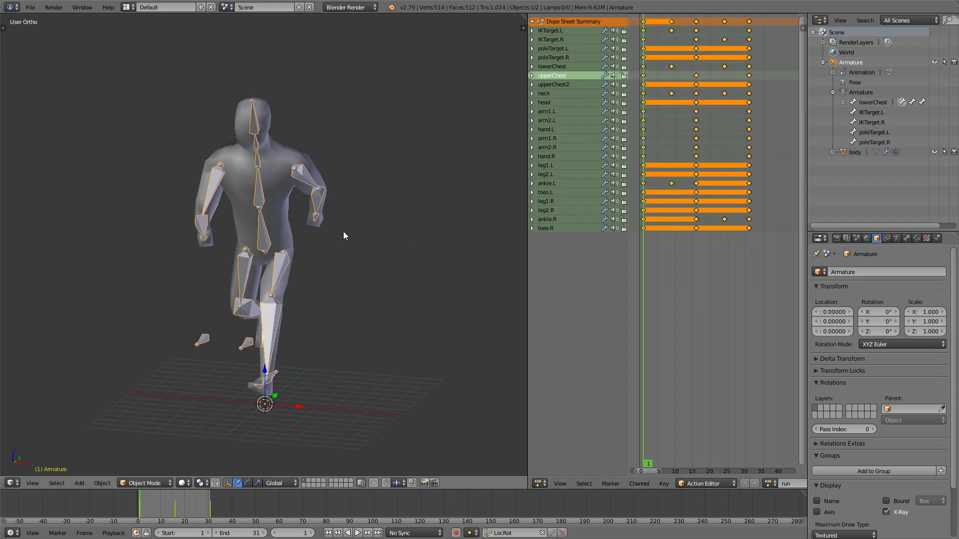
Step: Rotate the run armature -90° about the global X axis and apply the rotation
{"action": "middle_click_drag", "start_coordinate": [279, 221], "coordinate": [277, 220]}
{"action": "type", "text": "rx"}
{"action": "type", "text": "-90"}
{"action": "key", "text": "Return"}
{"action": "key", "text": "ctrl+a"}
{"action": "left_click", "coordinate": [302, 236]}
Step: Rotate the run armature 90° about the global X axis, then apply its scale and location
{"action": "type", "text": "rx"}
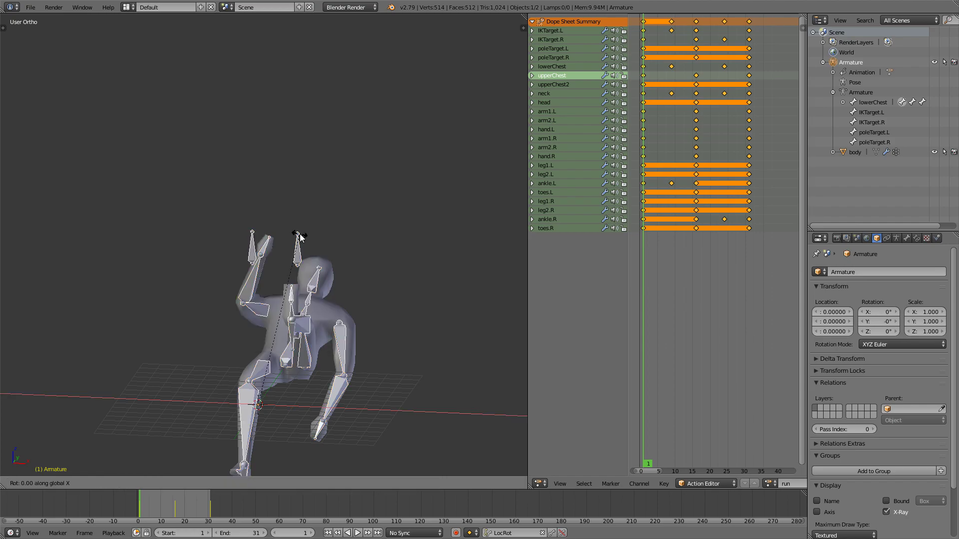
{"action": "type", "text": "90"}
{"action": "key", "text": "Return"}
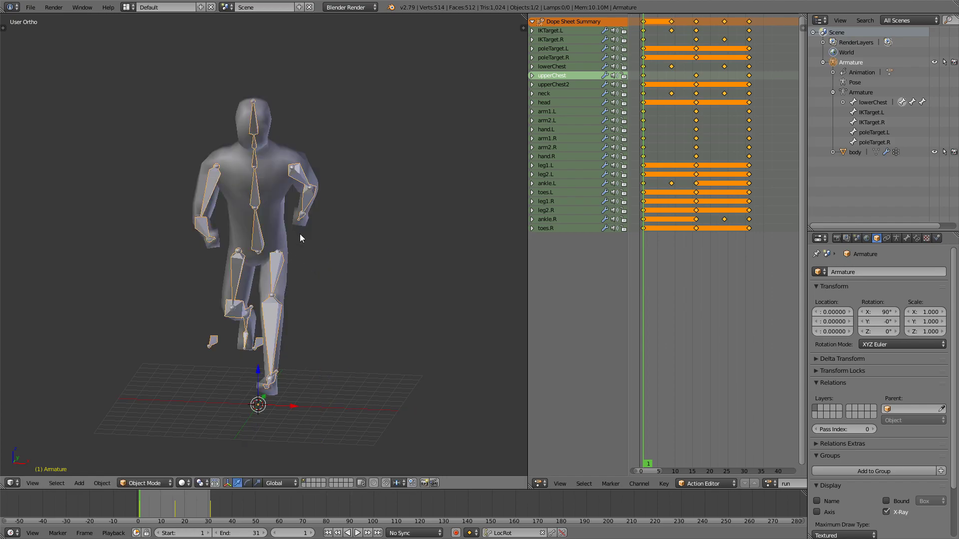
{"action": "key", "text": "ctrl+a"}
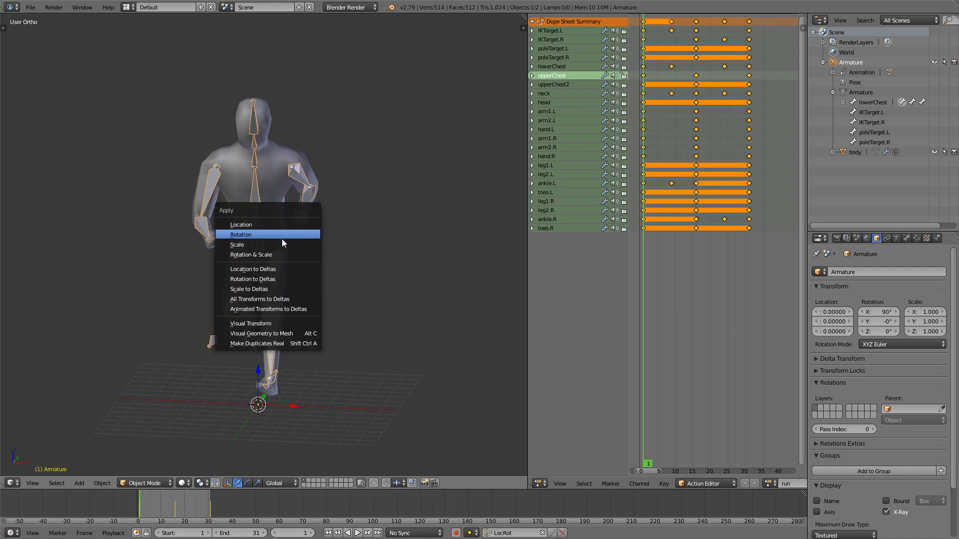
{"action": "left_click", "coordinate": [274, 243]}
{"action": "key", "text": "ctrl+a"}
{"action": "left_click", "coordinate": [255, 219]}
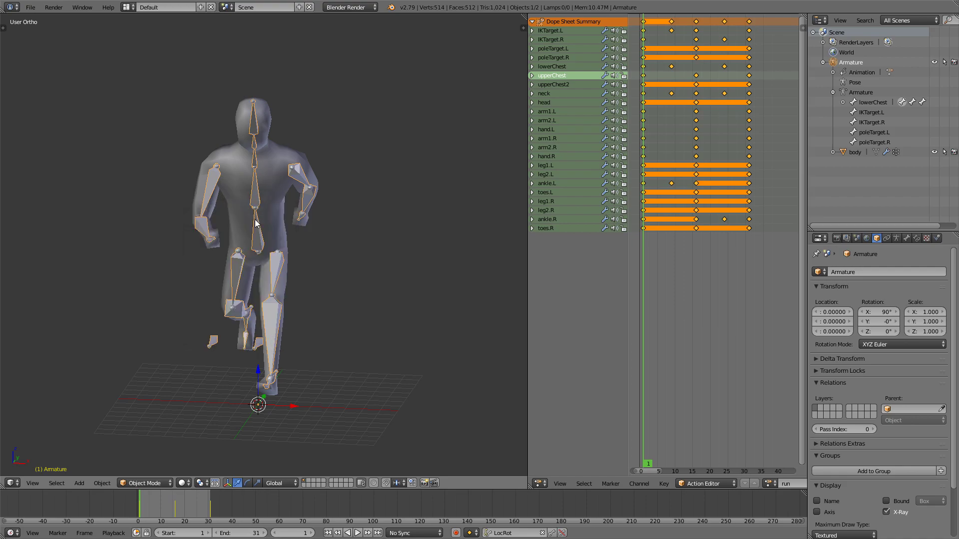
Step: Export only the selected objects to FBX as lowpolyhuman_anim_run.fbx in the LowPolyHumanRework folder
{"action": "left_click", "coordinate": [30, 7]}
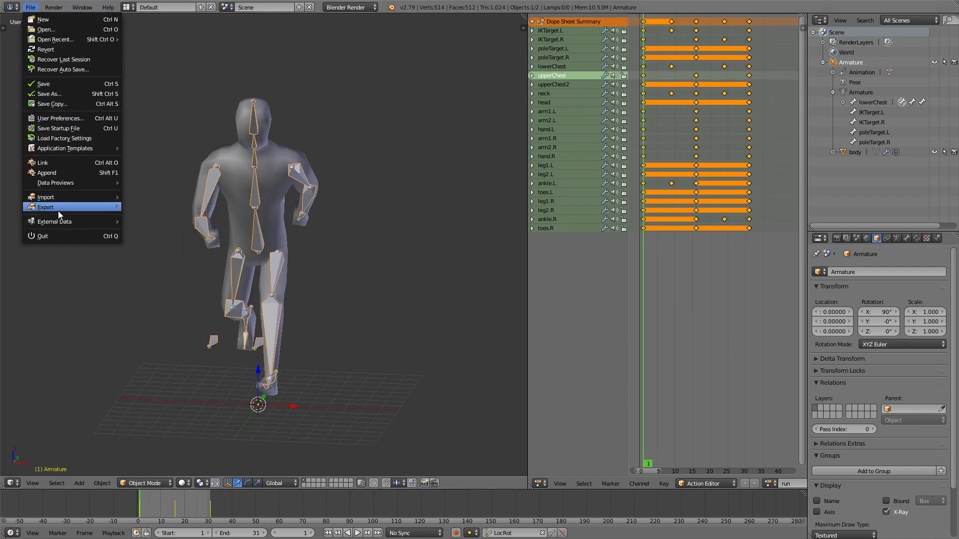
{"action": "mouse_move", "coordinate": [58, 207]}
{"action": "left_click", "coordinate": [178, 226]}
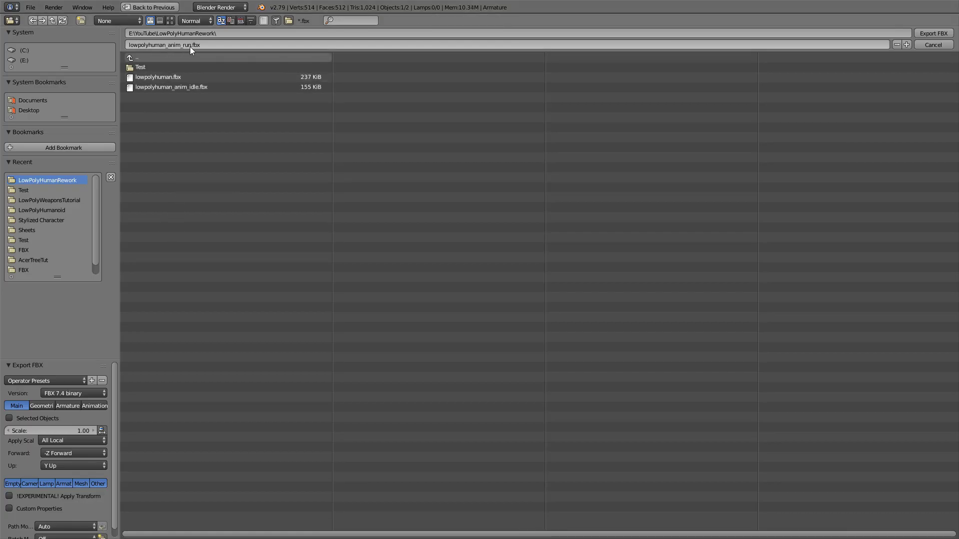
{"action": "left_click", "coordinate": [26, 420]}
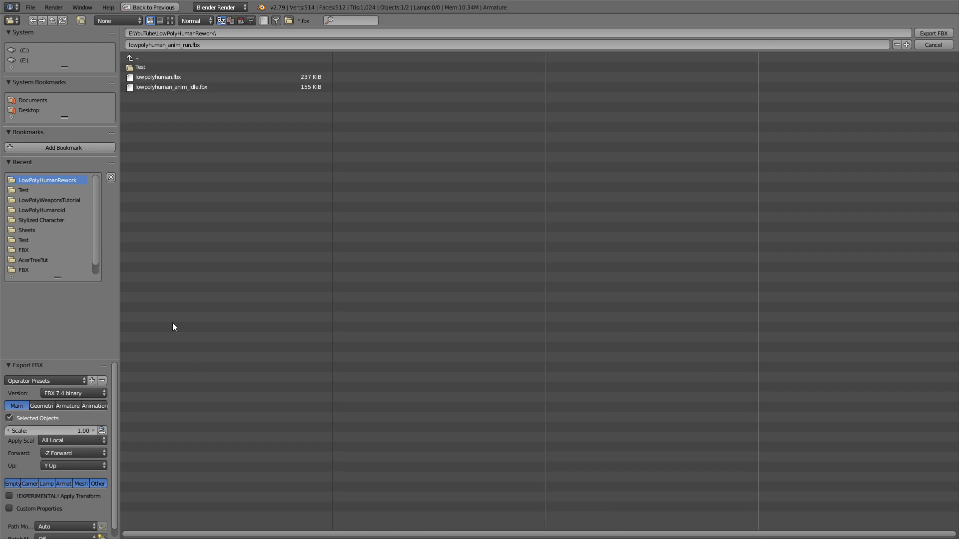
{"action": "left_click", "coordinate": [933, 33]}
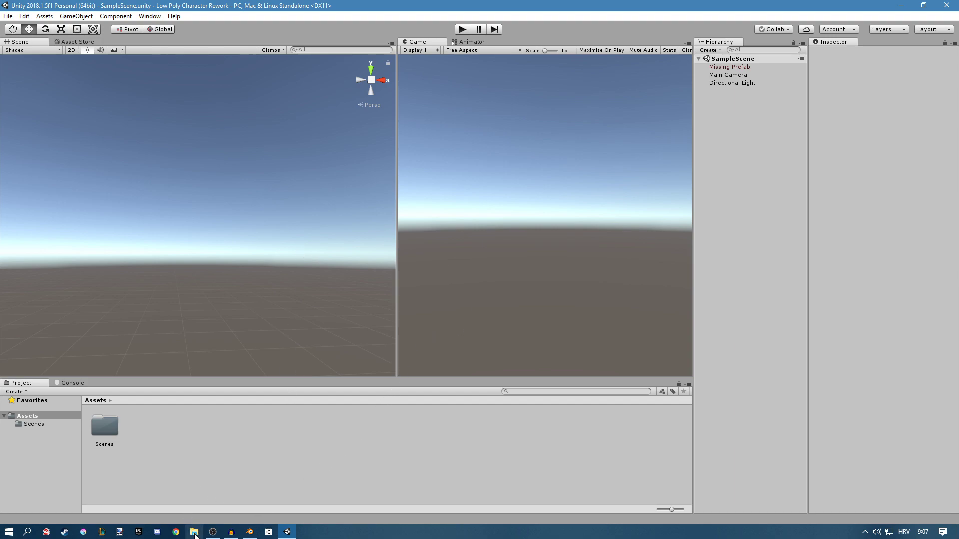
Step: Import lowpolyhuman.fbx, lowpolyhuman_anim_idle.fbx and lowpolyhuman_anim_run.fbx from the LowPolyHumanRework folder on drive E into the Assets folder of the Unity project
{"action": "left_click", "coordinate": [194, 532]}
{"action": "left_click", "coordinate": [245, 393]}
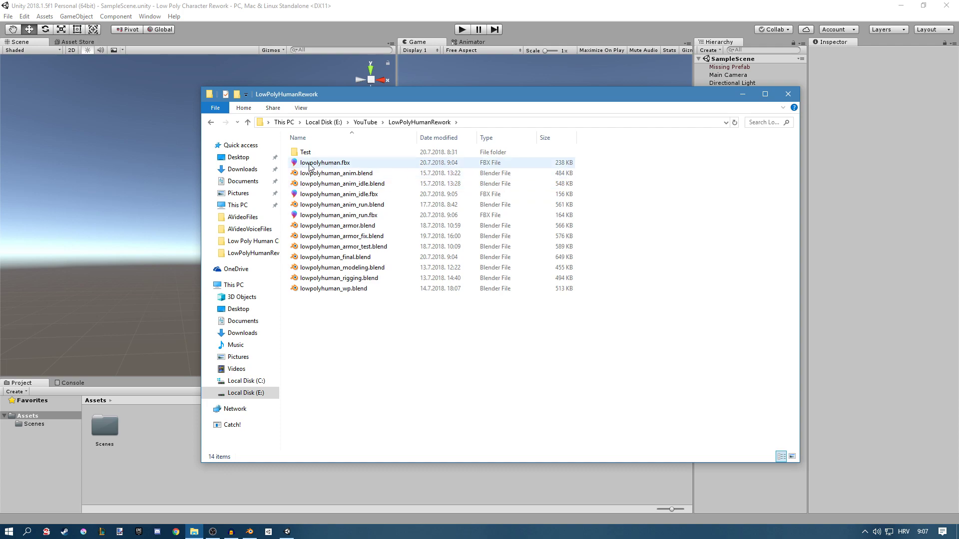
{"action": "left_click", "coordinate": [329, 163]}
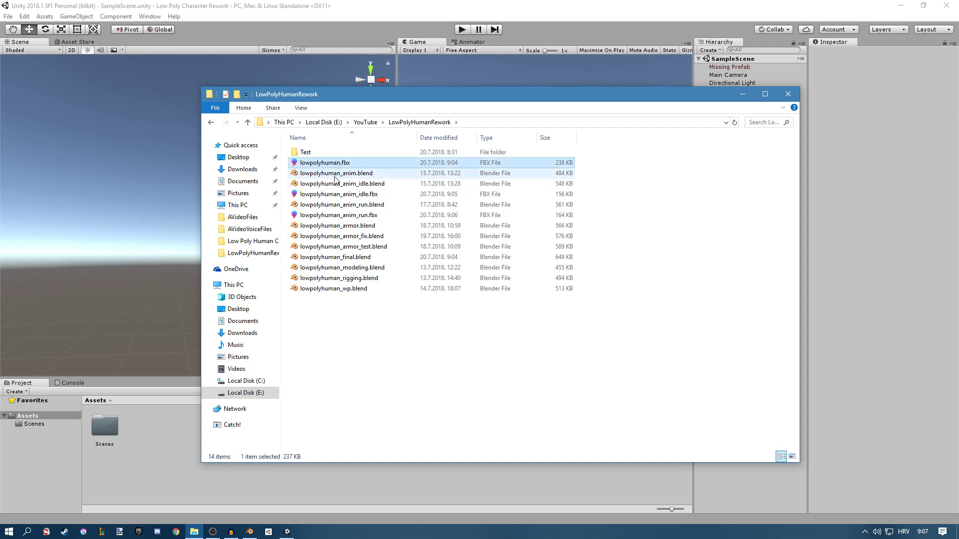
{"action": "left_click", "coordinate": [325, 195], "text": "ctrl"}
{"action": "left_click", "coordinate": [319, 216], "text": "ctrl"}
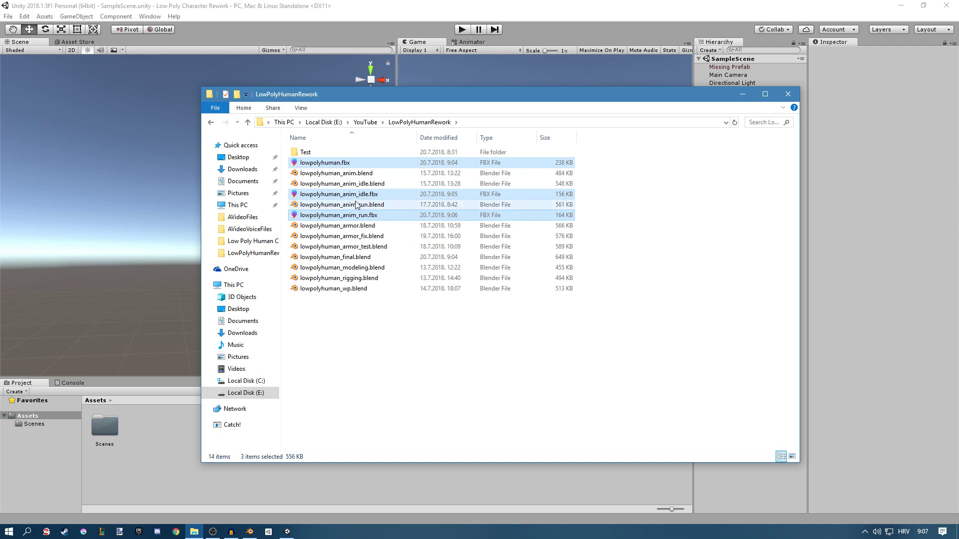
{"action": "left_click_drag", "start_coordinate": [348, 197], "coordinate": [182, 447]}
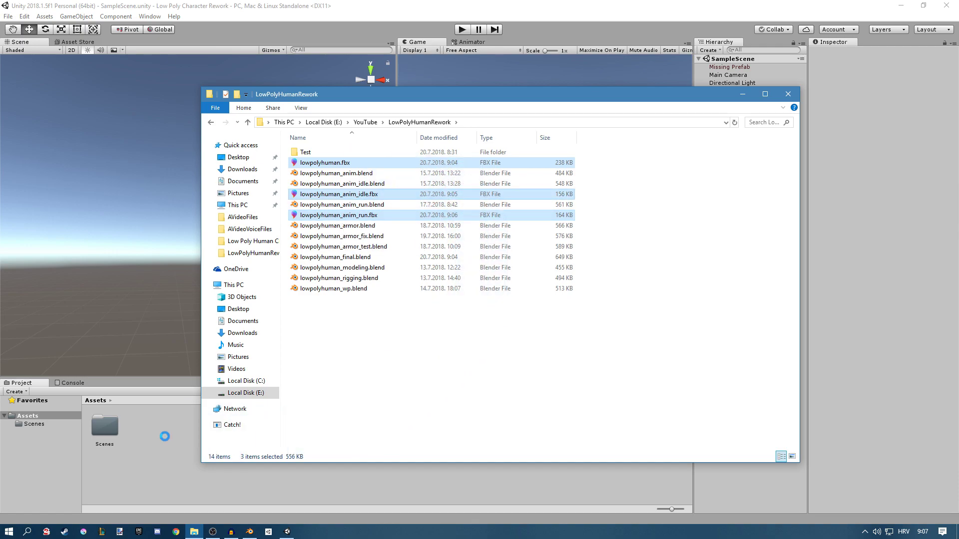
{"action": "left_click", "coordinate": [176, 465]}
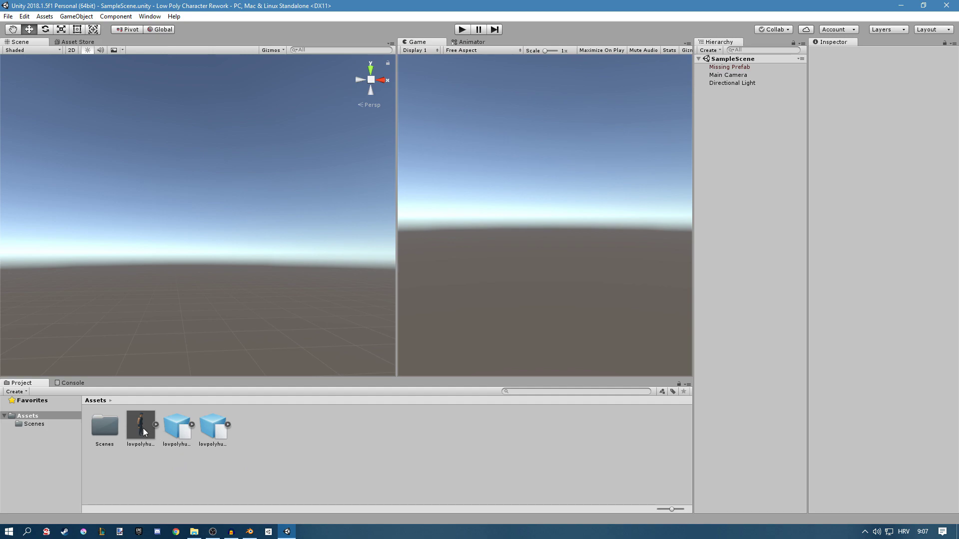
Step: Place the lowpolyhuman model in the scene and set its position to 0, 0, 0
{"action": "left_click_drag", "start_coordinate": [142, 427], "coordinate": [199, 354]}
{"action": "left_click_drag", "start_coordinate": [276, 260], "coordinate": [710, 360], "text": "alt"}
{"action": "left_click", "coordinate": [877, 93]}
{"action": "type", "text": "0"}
{"action": "key", "text": "Tab"}
{"action": "type", "text": "0"}
{"action": "key", "text": "Tab"}
{"action": "type", "text": "0"}
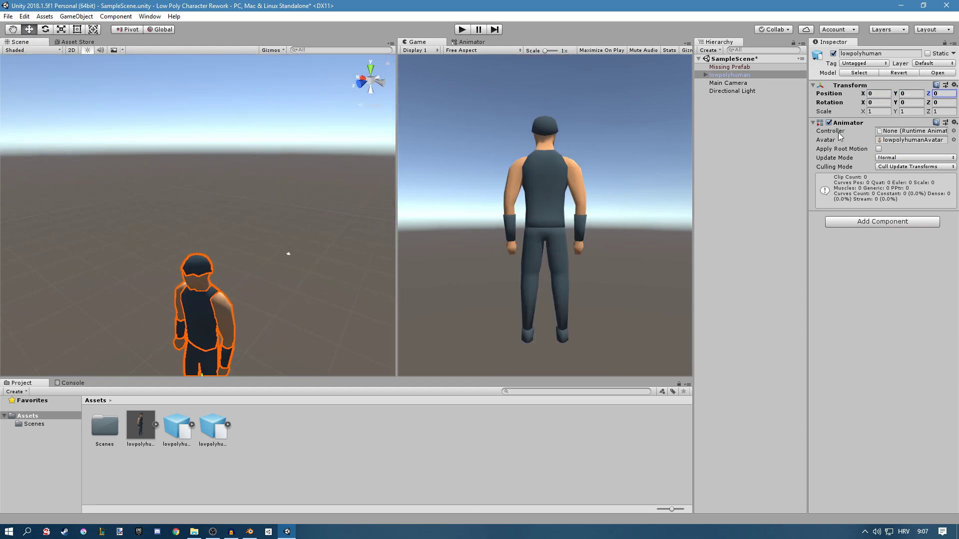
Step: Set the lowpolyhuman character's Y rotation to 180 and select the Main Camera
{"action": "left_click", "coordinate": [909, 103]}
{"action": "type", "text": "180"}
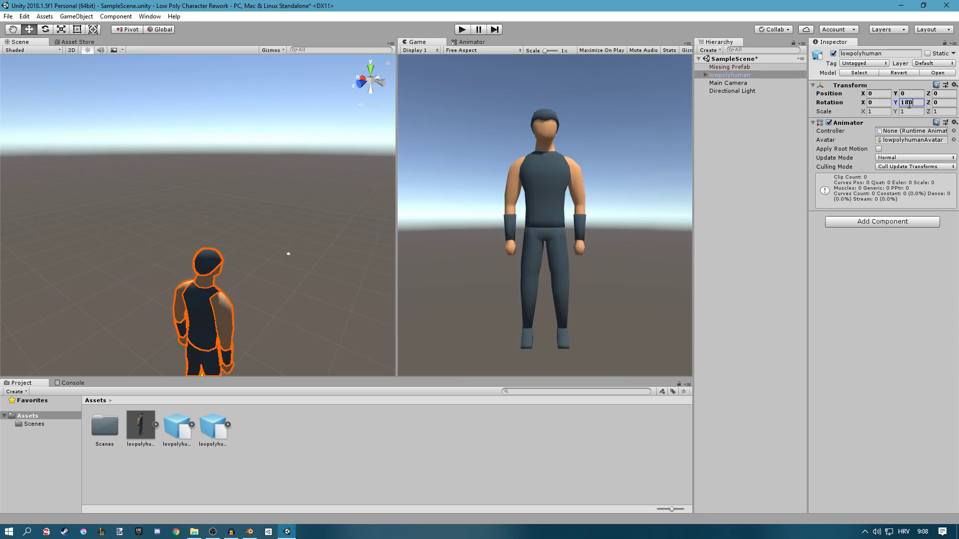
{"action": "left_click", "coordinate": [728, 83]}
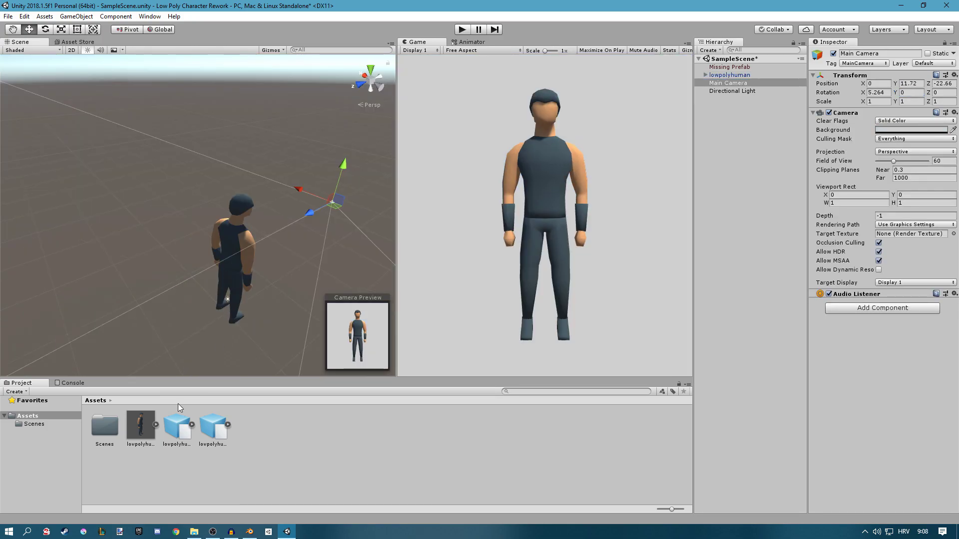
Step: Change the lowpolyhuman model's rig animation type to Humanoid, apply it, and expand the asset's contents
{"action": "left_click", "coordinate": [146, 428]}
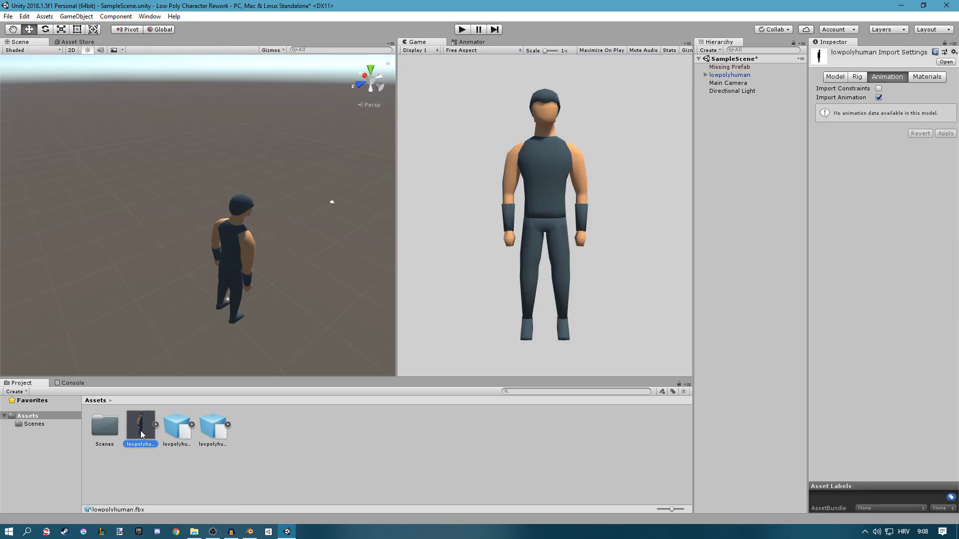
{"action": "left_click", "coordinate": [857, 78]}
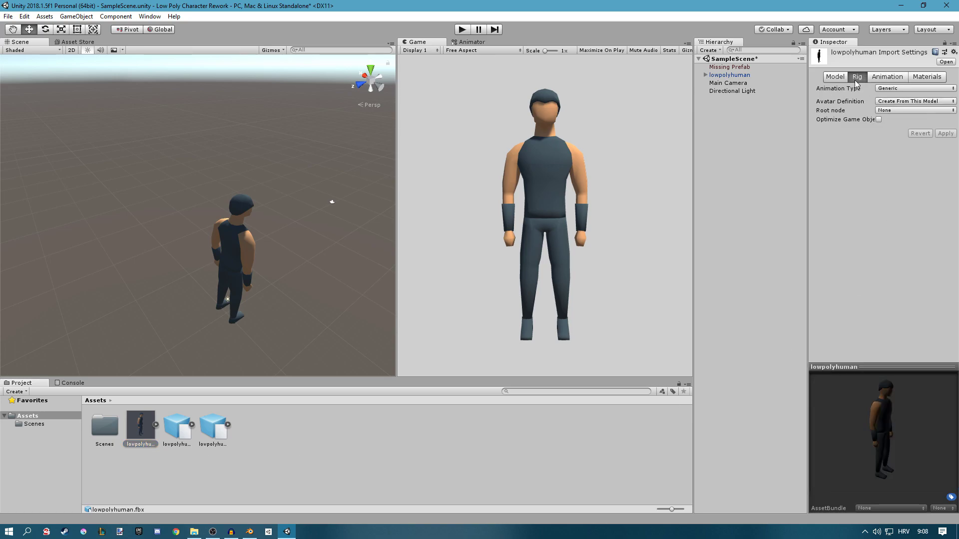
{"action": "left_click", "coordinate": [897, 89]}
{"action": "left_click", "coordinate": [903, 133]}
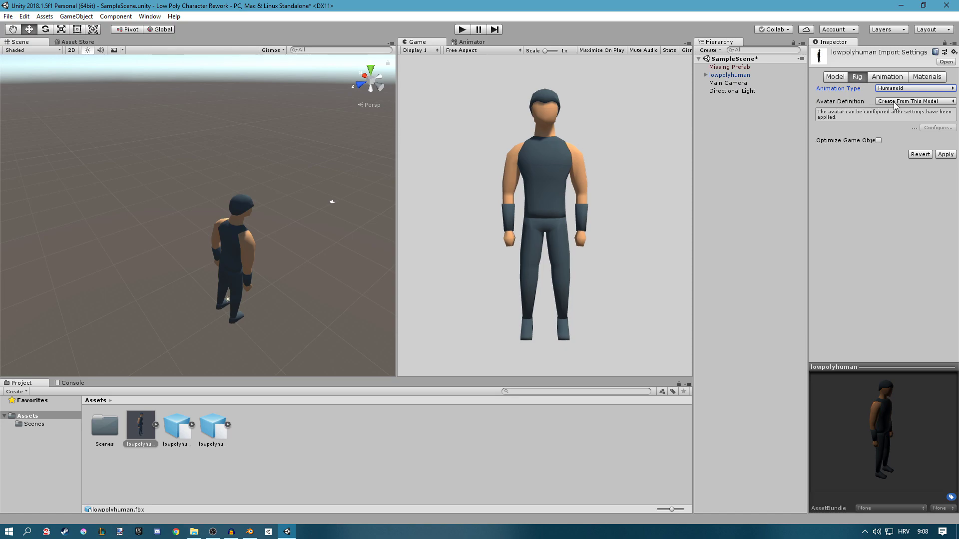
{"action": "left_click", "coordinate": [944, 155]}
{"action": "left_click", "coordinate": [156, 425]}
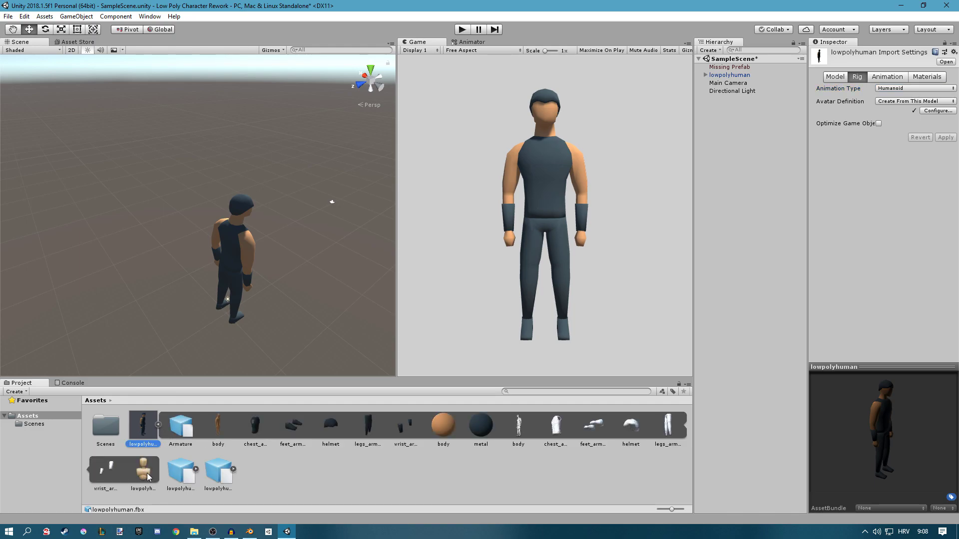
Step: Set both animation files' rigs to Humanoid with the avatar copied from another, using lowpolyhumanAvatar as the source, and apply
{"action": "left_click", "coordinate": [181, 472]}
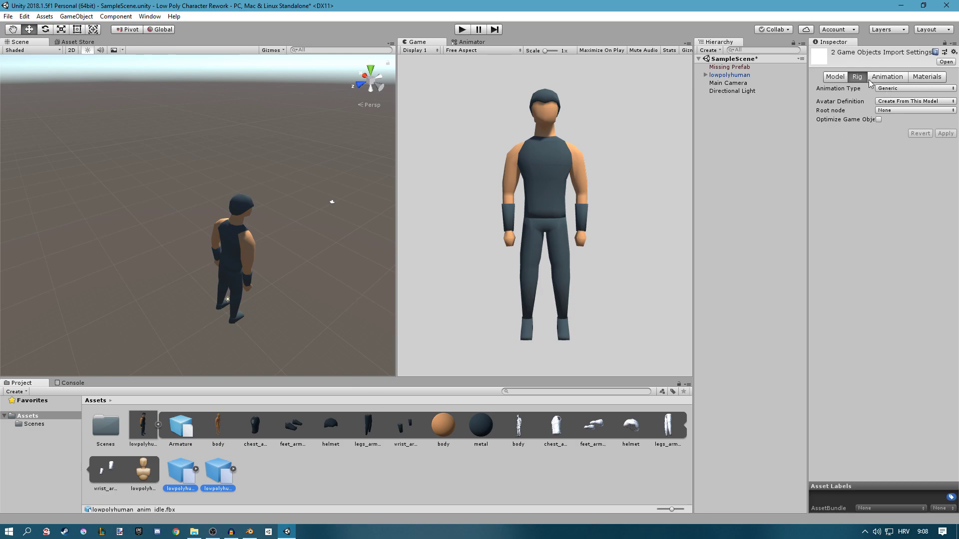
{"action": "left_click", "coordinate": [896, 89]}
{"action": "left_click", "coordinate": [902, 133]}
{"action": "left_click", "coordinate": [889, 102]}
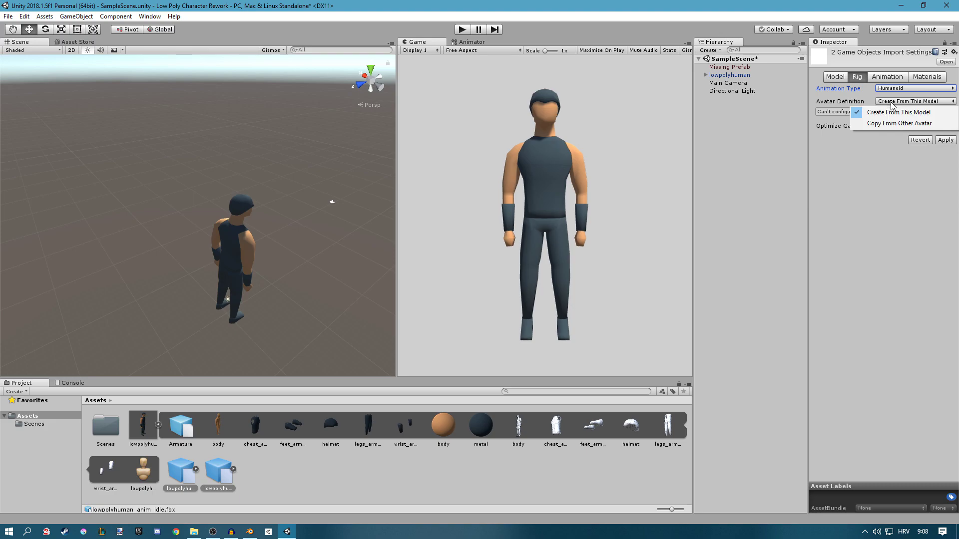
{"action": "left_click", "coordinate": [876, 123]}
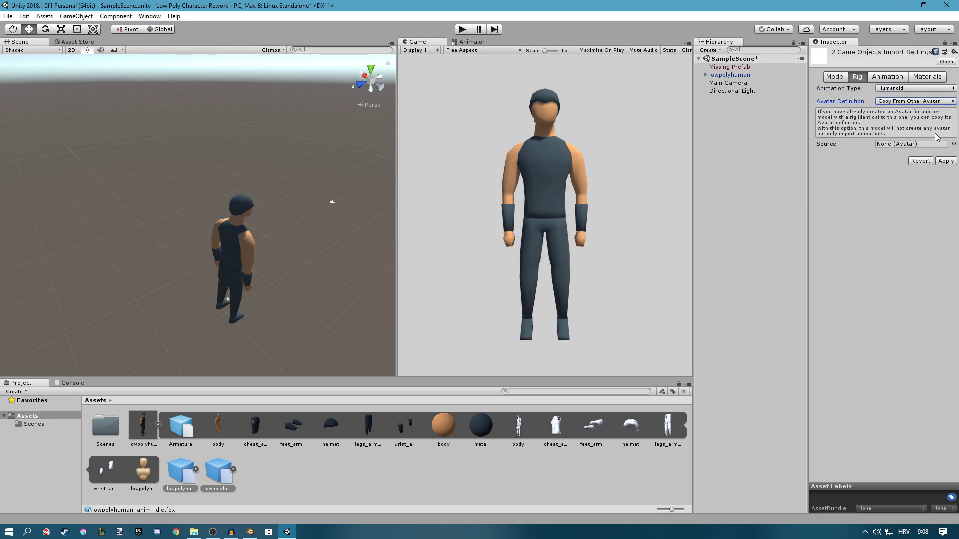
{"action": "left_click", "coordinate": [944, 160]}
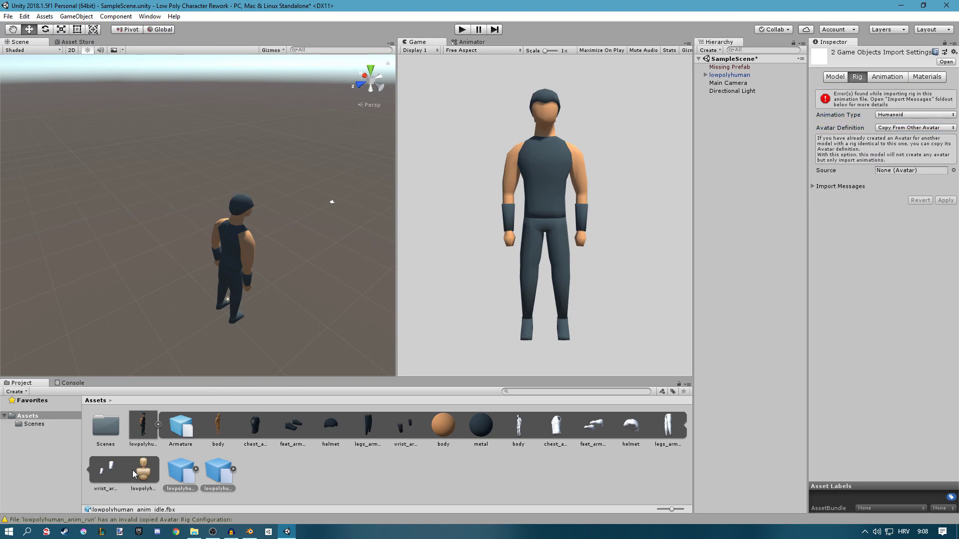
{"action": "left_click_drag", "start_coordinate": [143, 472], "coordinate": [895, 172]}
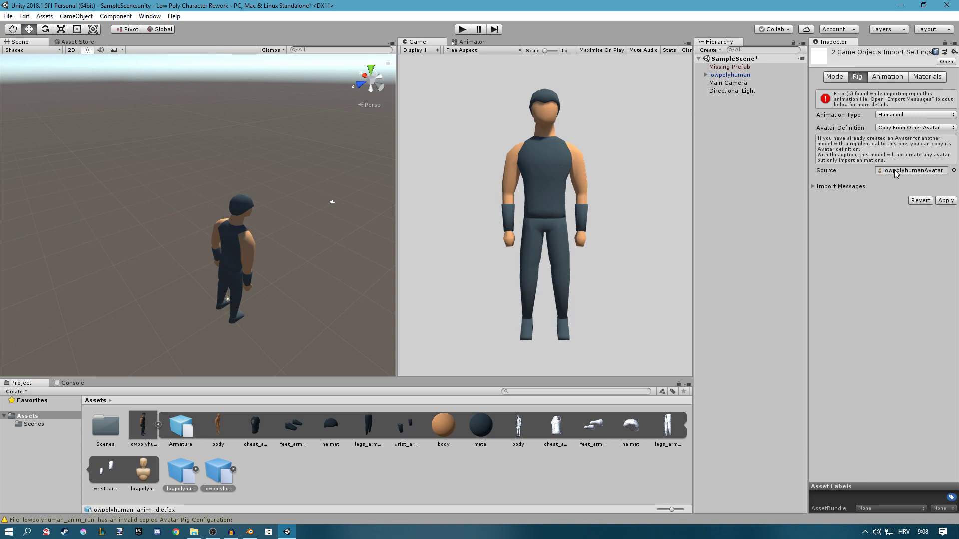
{"action": "left_click", "coordinate": [945, 200]}
Step: Enable Loop Time and Bake Into Pose for root rotation, Y position and XZ position on the idle clip, and apply
{"action": "left_click", "coordinate": [886, 77]}
{"action": "left_click", "coordinate": [182, 468]}
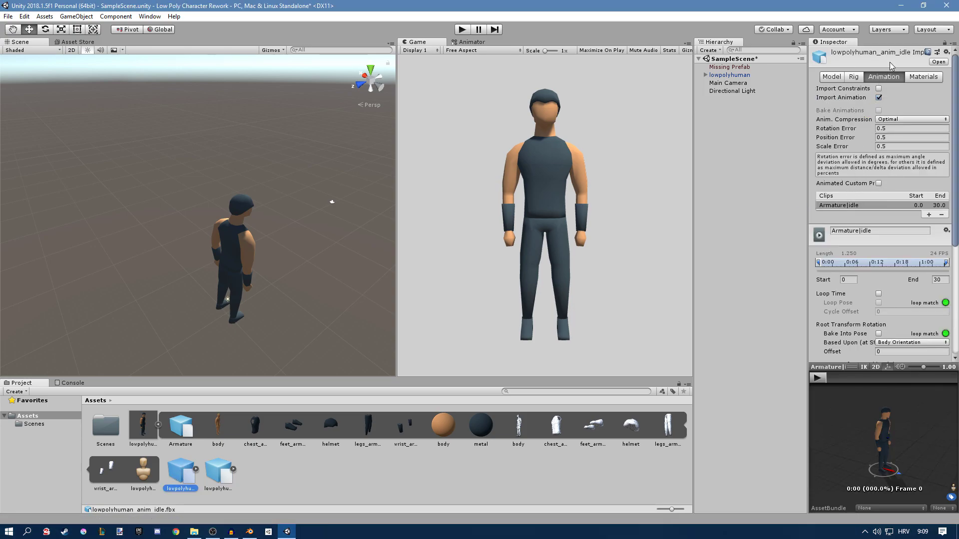
{"action": "scroll", "coordinate": [882, 175], "scroll_direction": "down", "scroll_amount": 4}
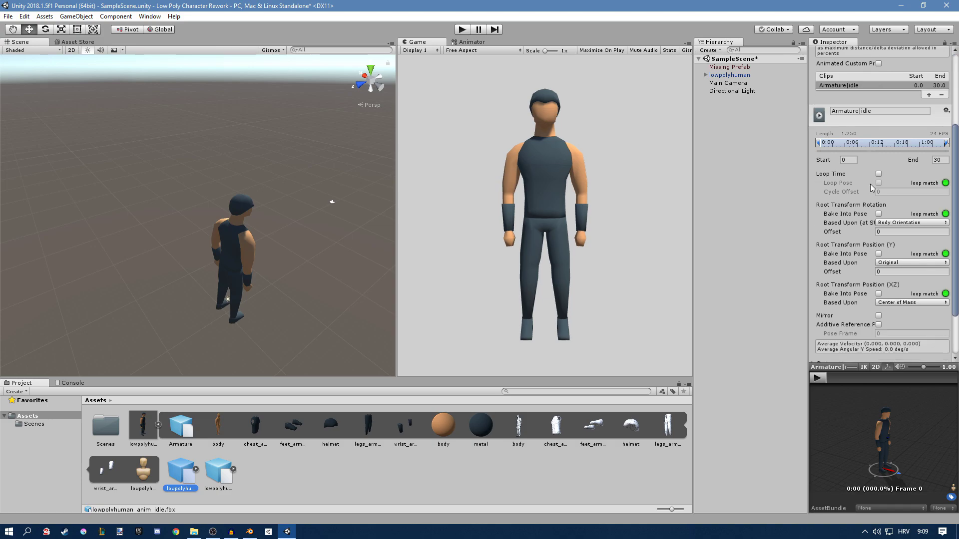
{"action": "left_click", "coordinate": [879, 174]}
{"action": "left_click", "coordinate": [878, 214]}
{"action": "left_click", "coordinate": [879, 254]}
{"action": "left_click", "coordinate": [878, 294]}
{"action": "scroll", "coordinate": [881, 300], "scroll_direction": "down", "scroll_amount": 2}
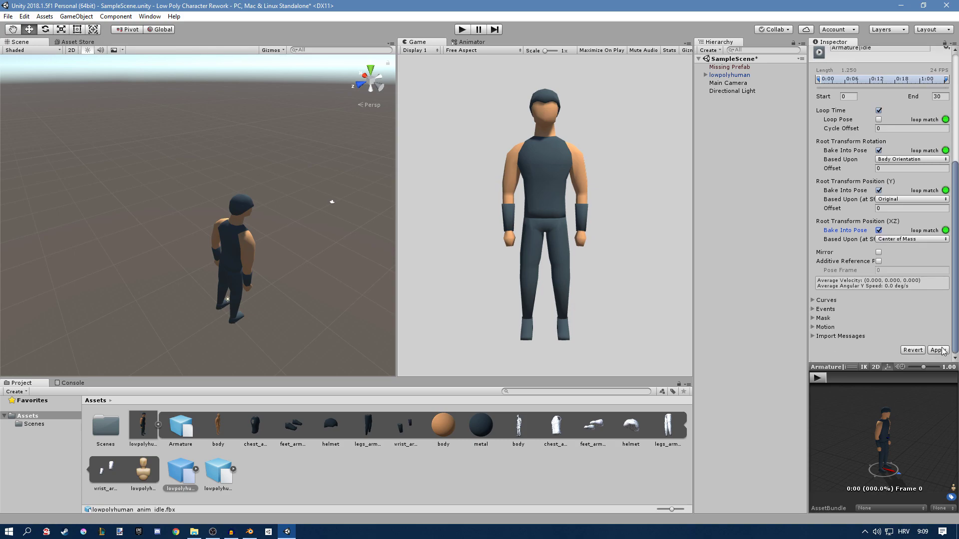
Step: Enable Loop Time and all three root transform Bake Into Pose options on the run clip, apply, and preview the animation
{"action": "left_click", "coordinate": [218, 472]}
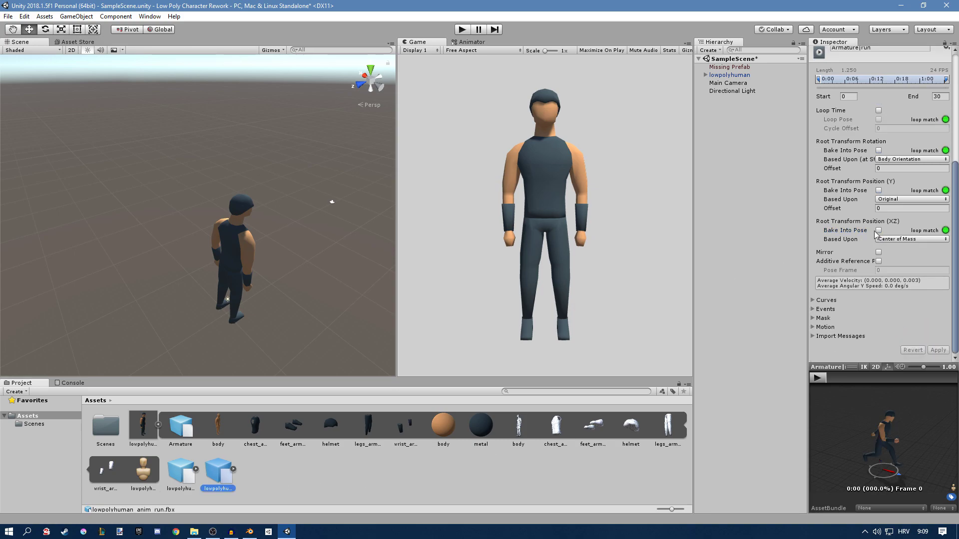
{"action": "left_click", "coordinate": [878, 111]}
{"action": "left_click", "coordinate": [879, 150]}
{"action": "left_click", "coordinate": [878, 190]}
{"action": "left_click", "coordinate": [878, 230]}
{"action": "left_click", "coordinate": [937, 350]}
{"action": "left_click", "coordinate": [817, 378]}
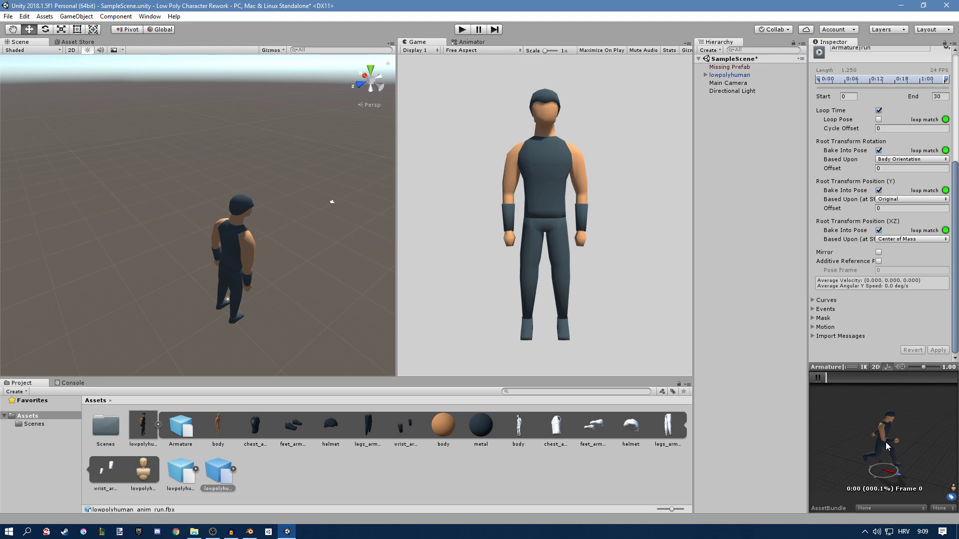
{"action": "left_click", "coordinate": [829, 368]}
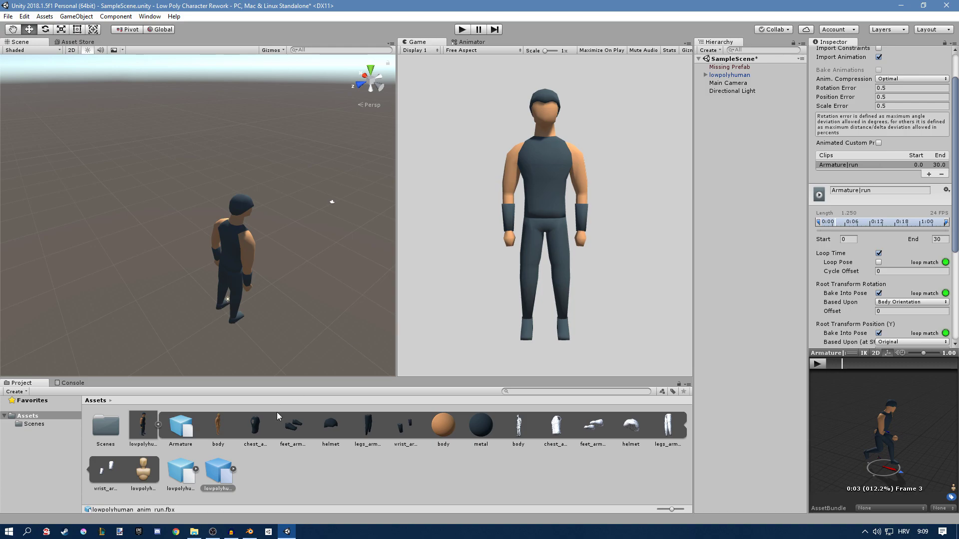
Step: Collapse the lowpolyhuman asset's contents and create an Animator Controller named animController in the Assets folder
{"action": "left_click", "coordinate": [150, 427]}
{"action": "left_click", "coordinate": [158, 424]}
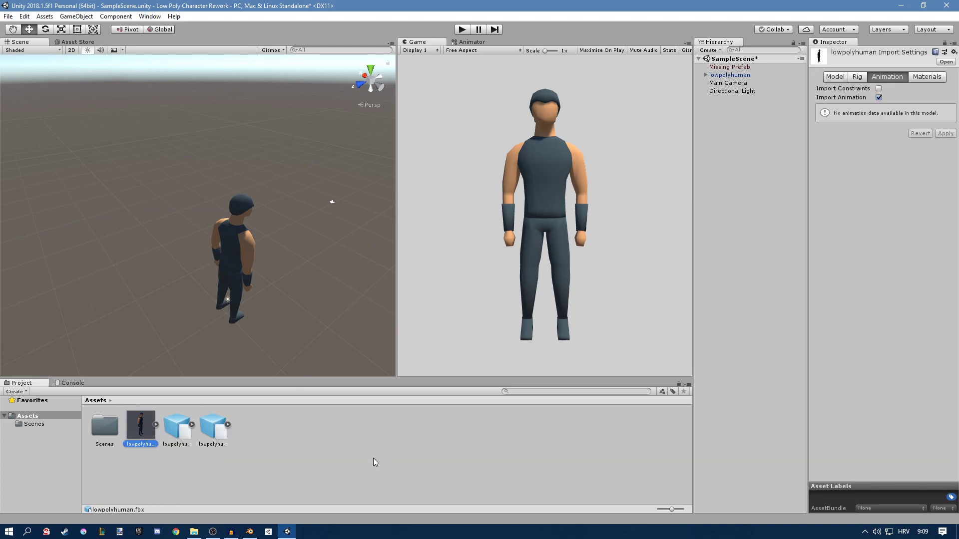
{"action": "right_click", "coordinate": [288, 436]}
{"action": "mouse_move", "coordinate": [349, 218]}
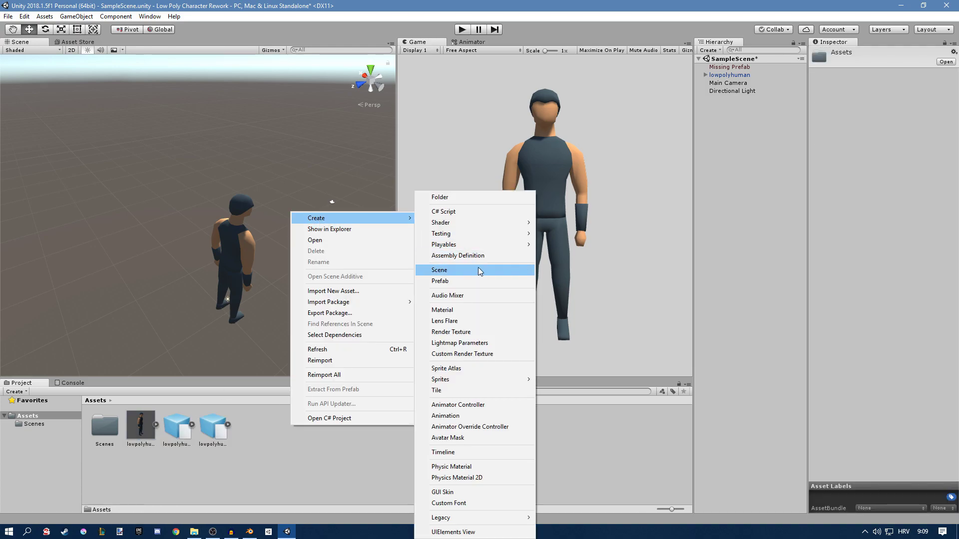
{"action": "left_click", "coordinate": [474, 405]}
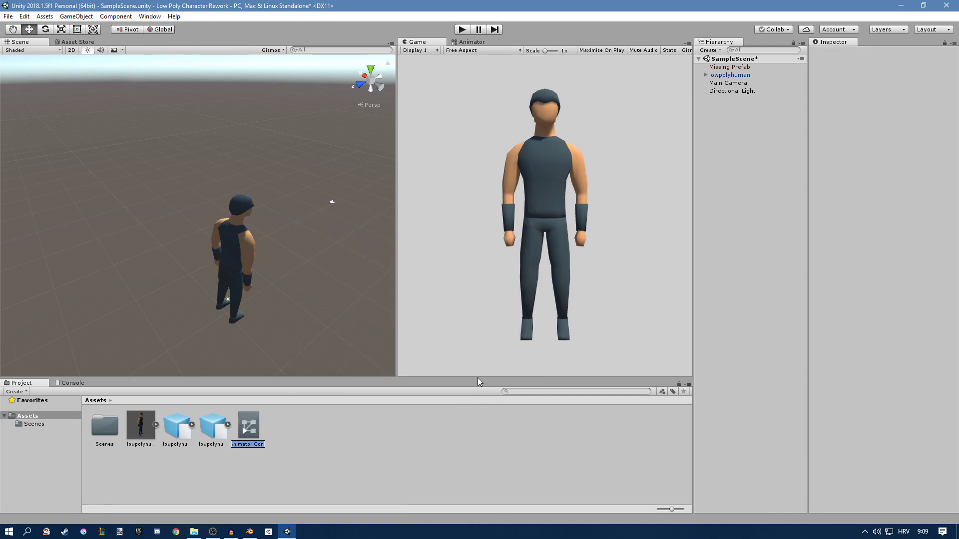
{"action": "type", "text": "anim"}
{"action": "type", "text": "Controller"}
{"action": "key", "text": "Return"}
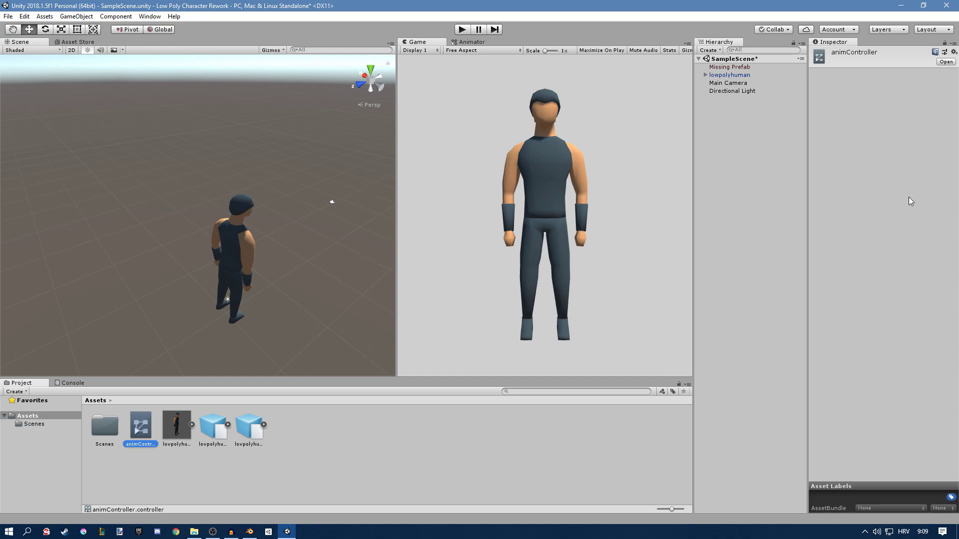
Step: Assign animController to the scene character's Animator and add the lowpolyhuman_anim_idle animation to the controller as its default state
{"action": "left_click", "coordinate": [730, 75]}
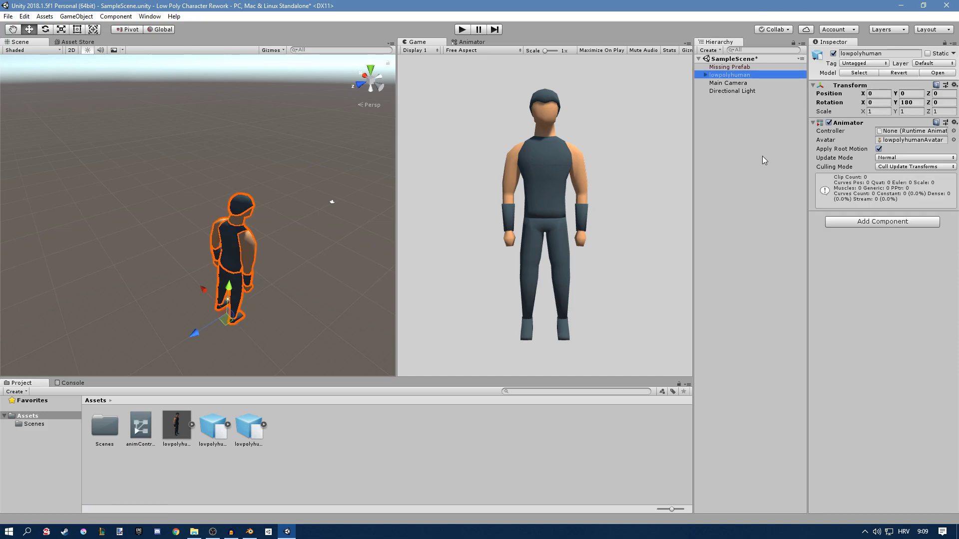
{"action": "left_click_drag", "start_coordinate": [140, 427], "coordinate": [893, 134]}
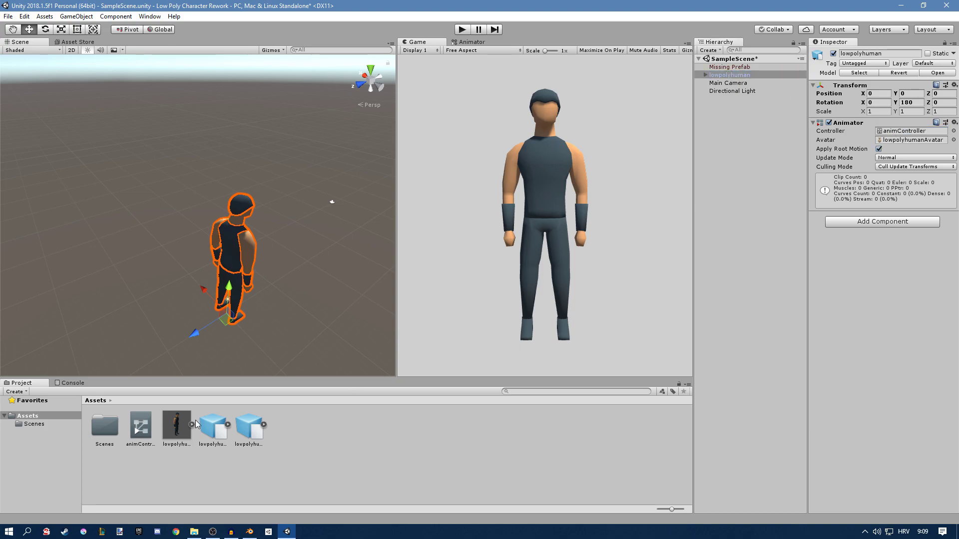
{"action": "double_click", "coordinate": [148, 422]}
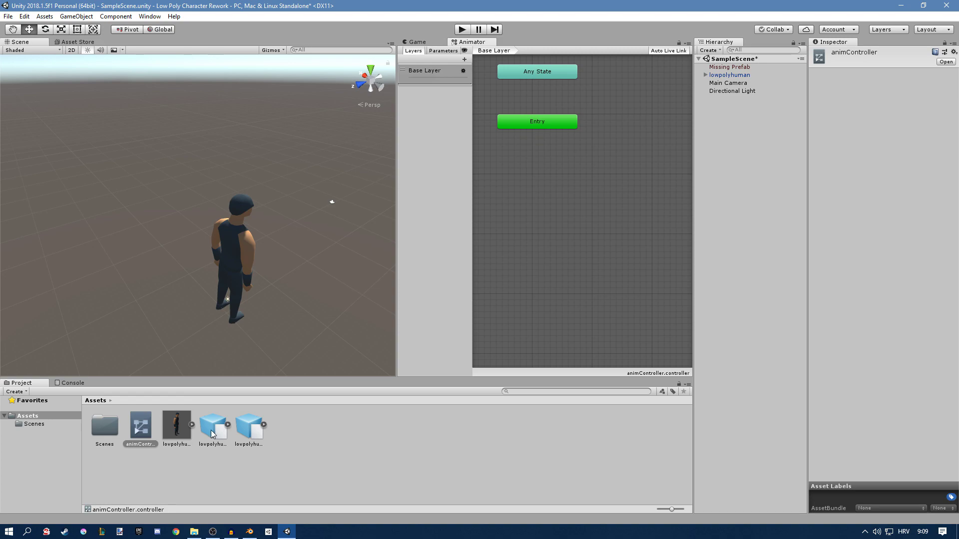
{"action": "left_click", "coordinate": [215, 433]}
{"action": "left_click_drag", "start_coordinate": [211, 445], "coordinate": [567, 181]}
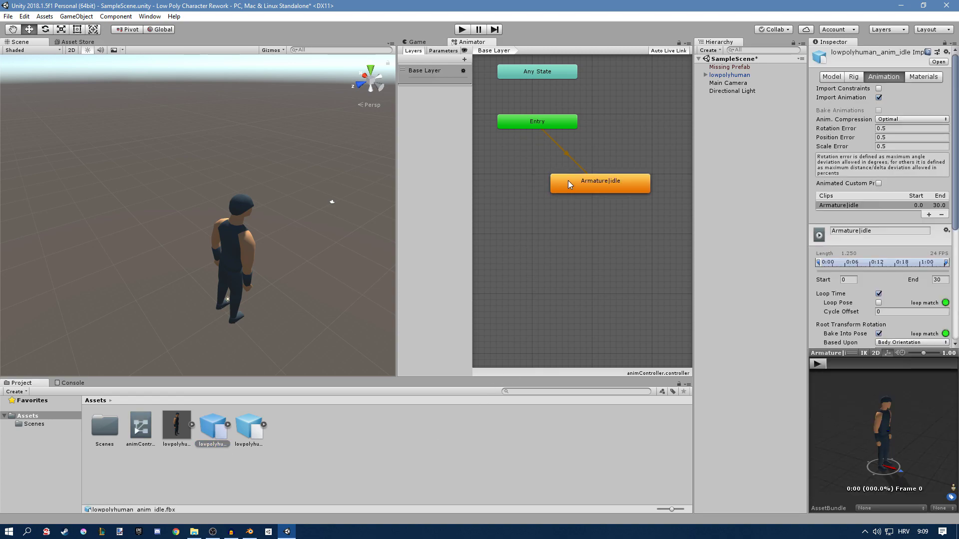
Step: Run the scene and examine the character's idle animation from the front, up close and at full height
{"action": "left_click", "coordinate": [461, 30]}
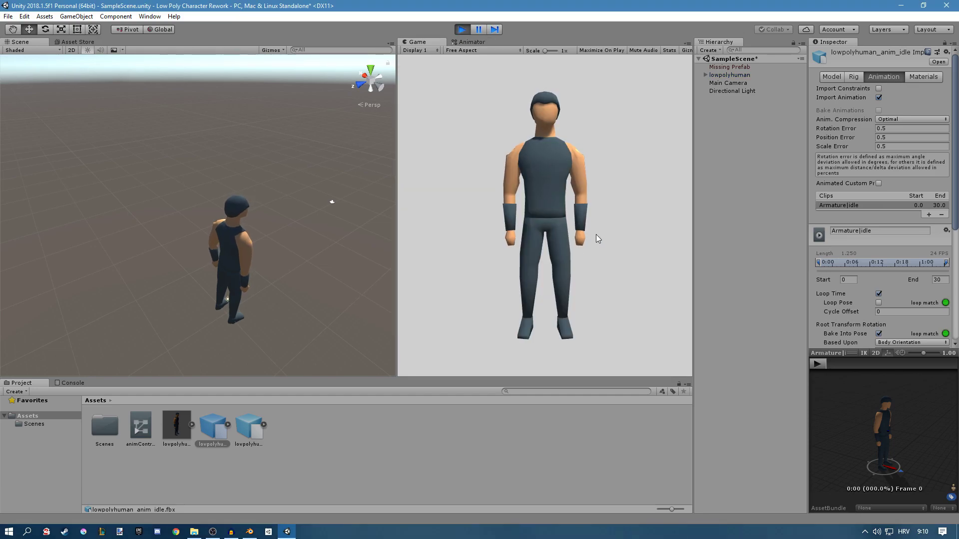
{"action": "right_click_drag", "start_coordinate": [290, 222], "coordinate": [167, 205]}
{"action": "key", "text": "a"}
{"action": "key", "text": "s"}
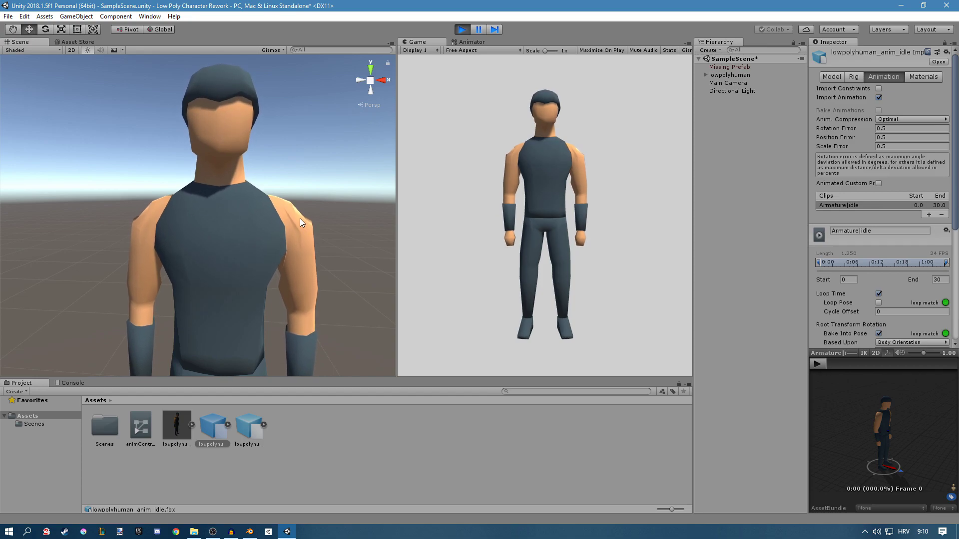
{"action": "right_click_drag", "start_coordinate": [293, 232], "coordinate": [284, 194]}
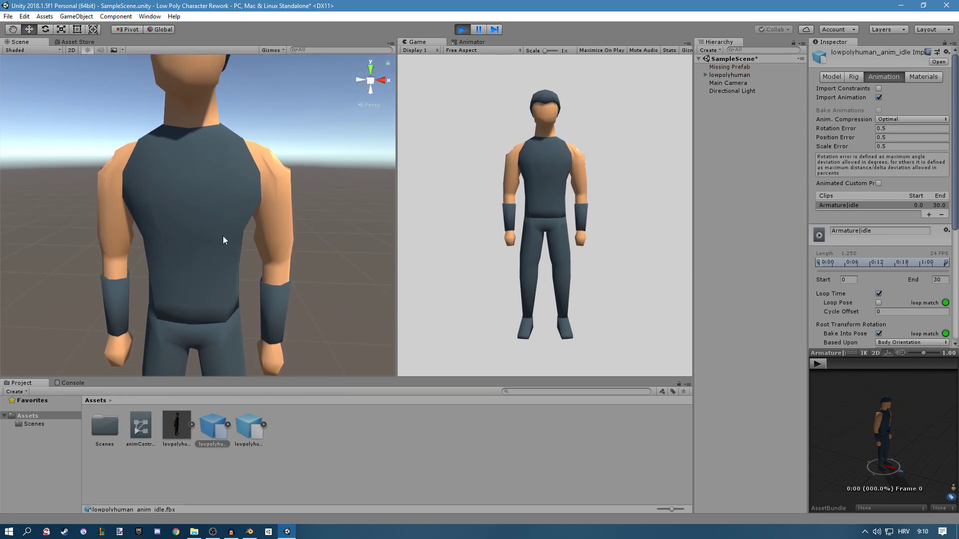
{"action": "key", "text": "s"}
{"action": "right_click_drag", "start_coordinate": [164, 191], "coordinate": [159, 214]}
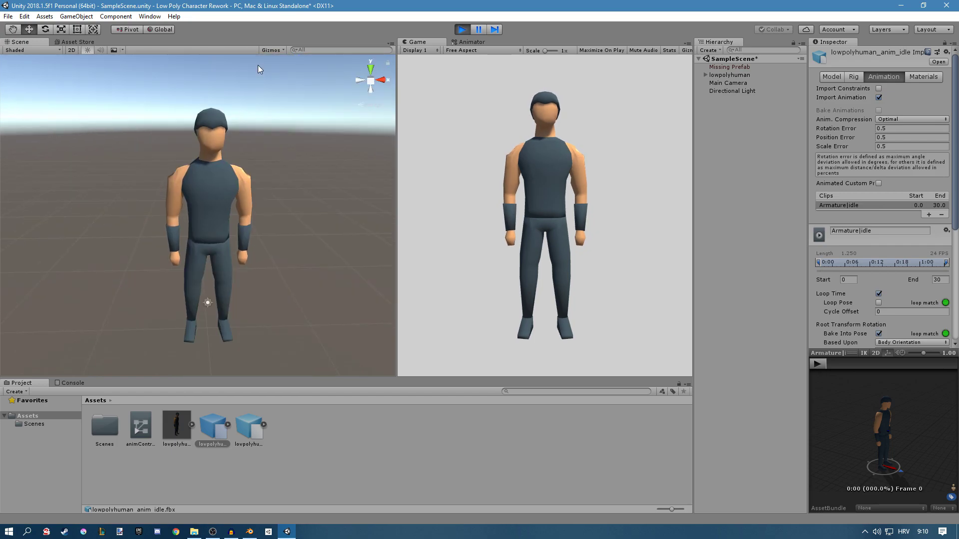